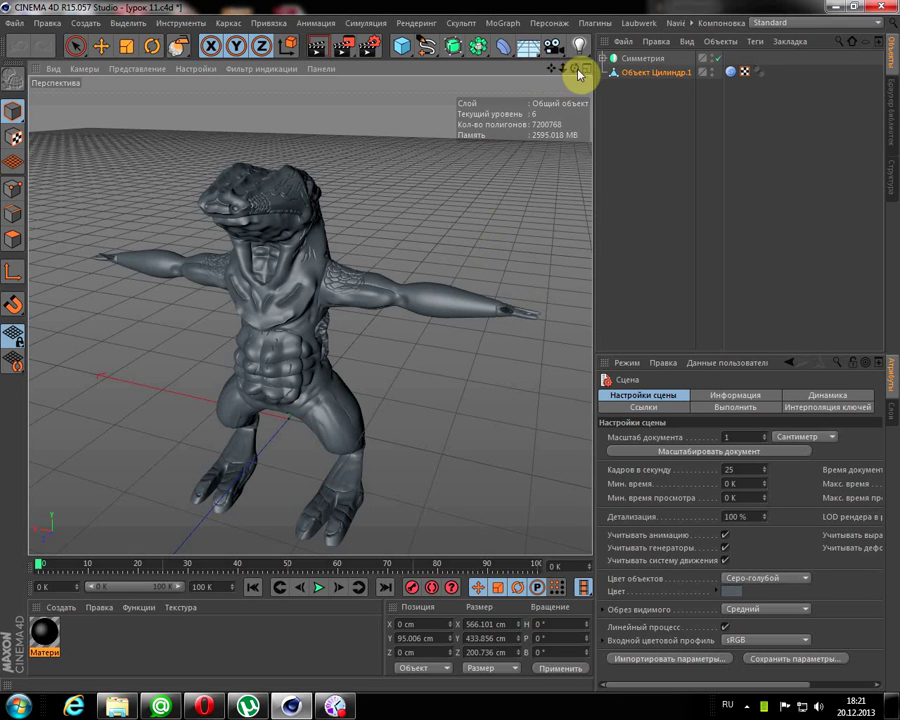
- Orbit around the lizard creature and bring up the Компоновка layout list
{"action": "left_click_drag", "start_coordinate": [577, 73], "coordinate": [485, 73]}
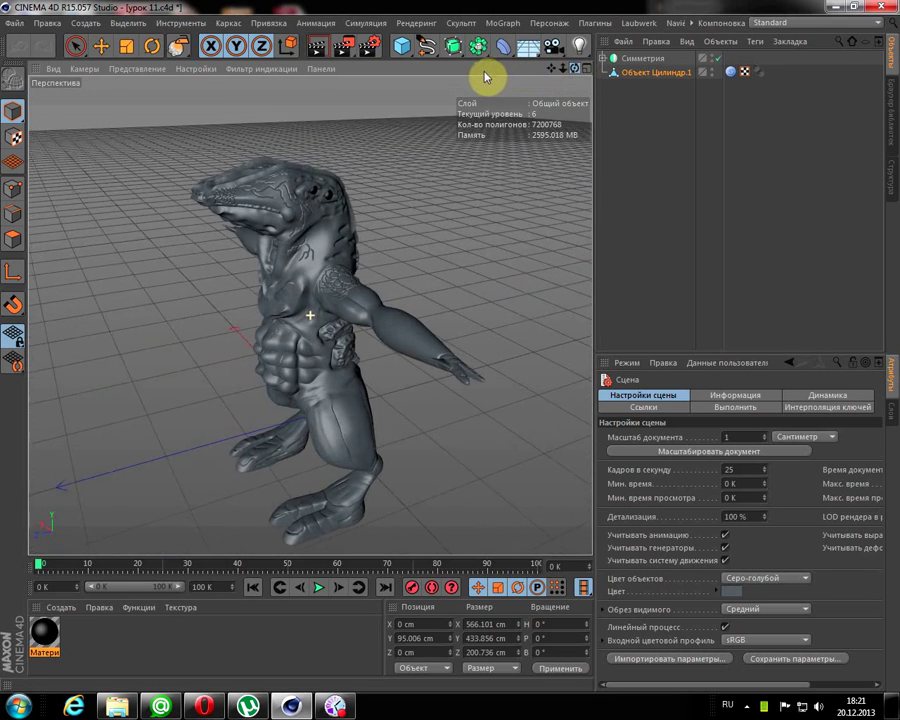
{"action": "left_click", "coordinate": [829, 24]}
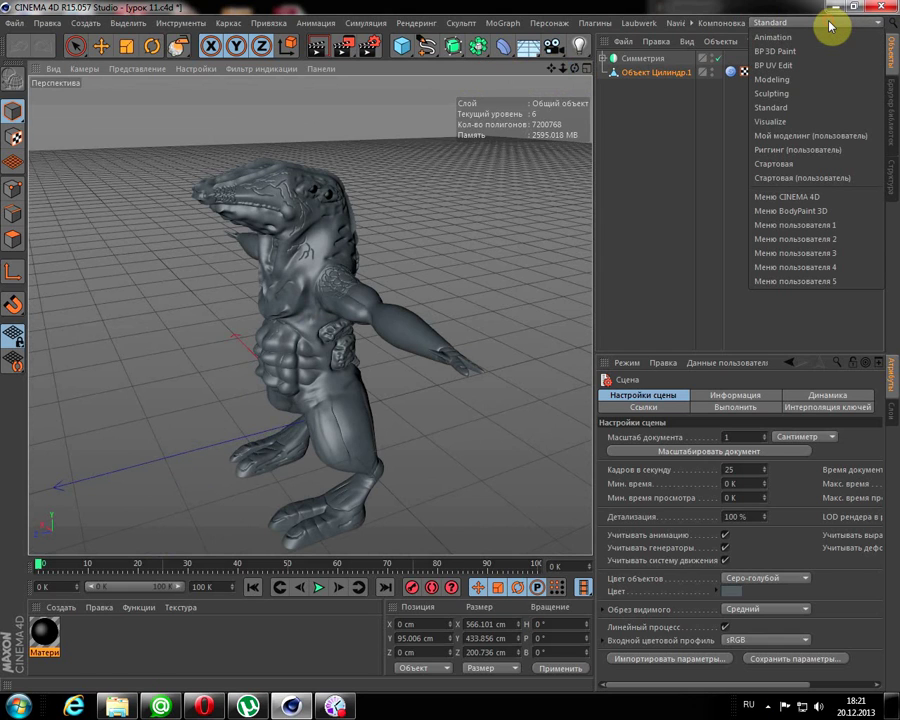
- Switch to the Sculpting layout and zoom and orbit toward the creature's front
{"action": "left_click", "coordinate": [793, 96]}
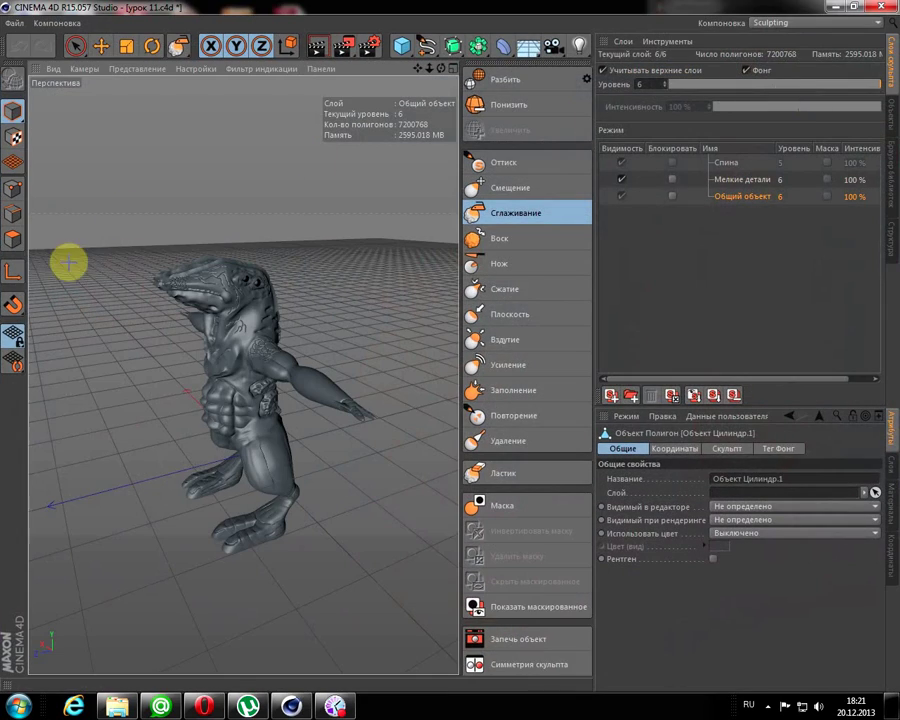
{"action": "scroll", "coordinate": [197, 288], "scroll_direction": "up", "scroll_amount": 3}
{"action": "scroll", "coordinate": [202, 276], "scroll_direction": "up", "scroll_amount": 2}
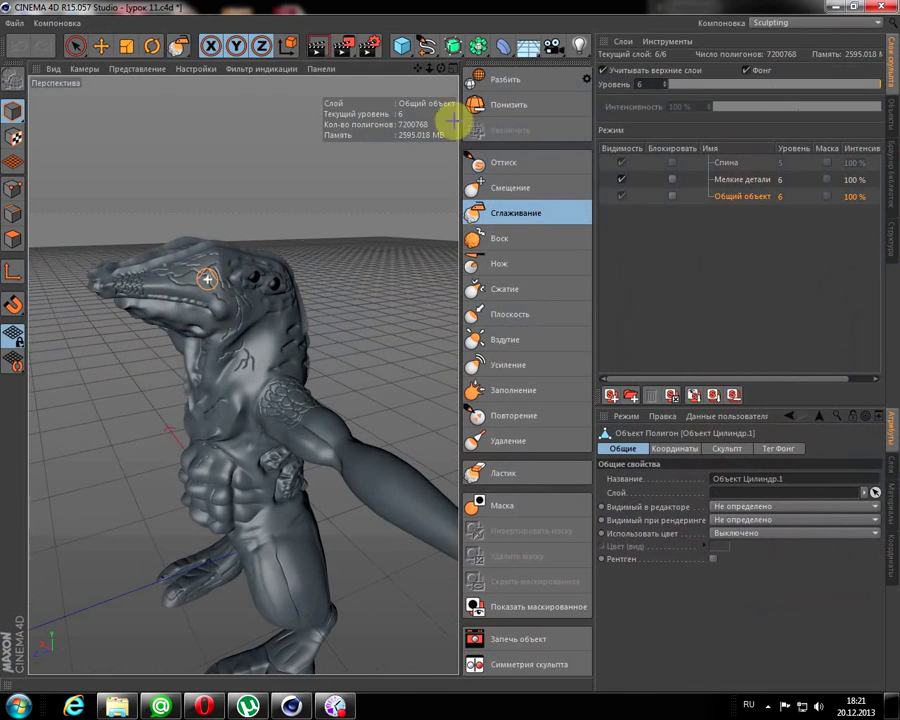
{"action": "left_click_drag", "start_coordinate": [418, 70], "coordinate": [424, 10]}
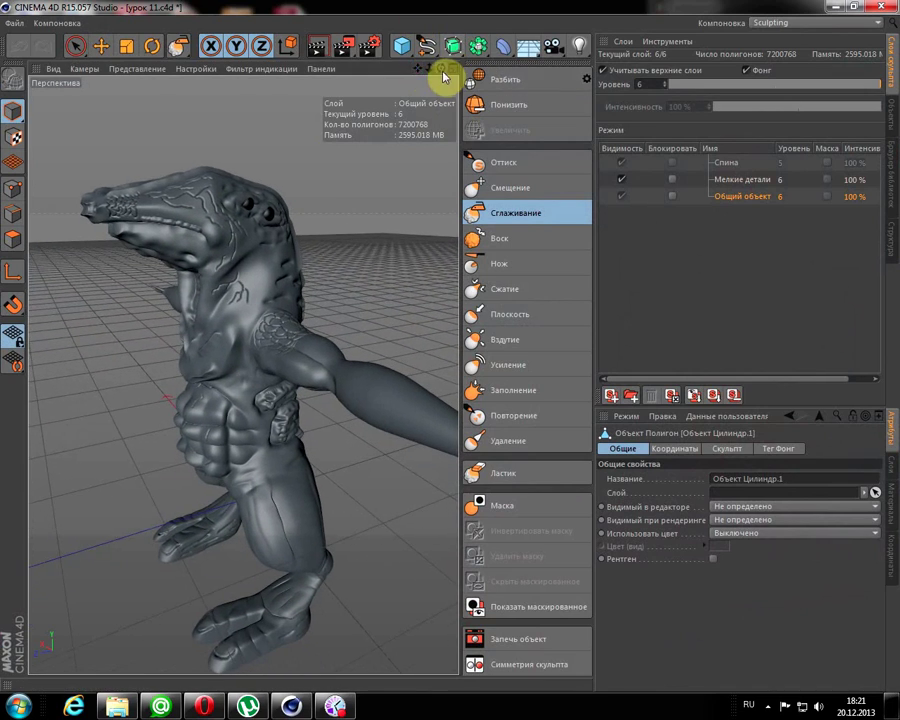
{"action": "mouse_move", "coordinate": [444, 76]}
{"action": "left_mouse_down"}
{"action": "mouse_move", "coordinate": [504, 40]}
{"action": "mouse_move", "coordinate": [580, 45]}
{"action": "mouse_move", "coordinate": [468, 84]}
{"action": "left_mouse_up"}
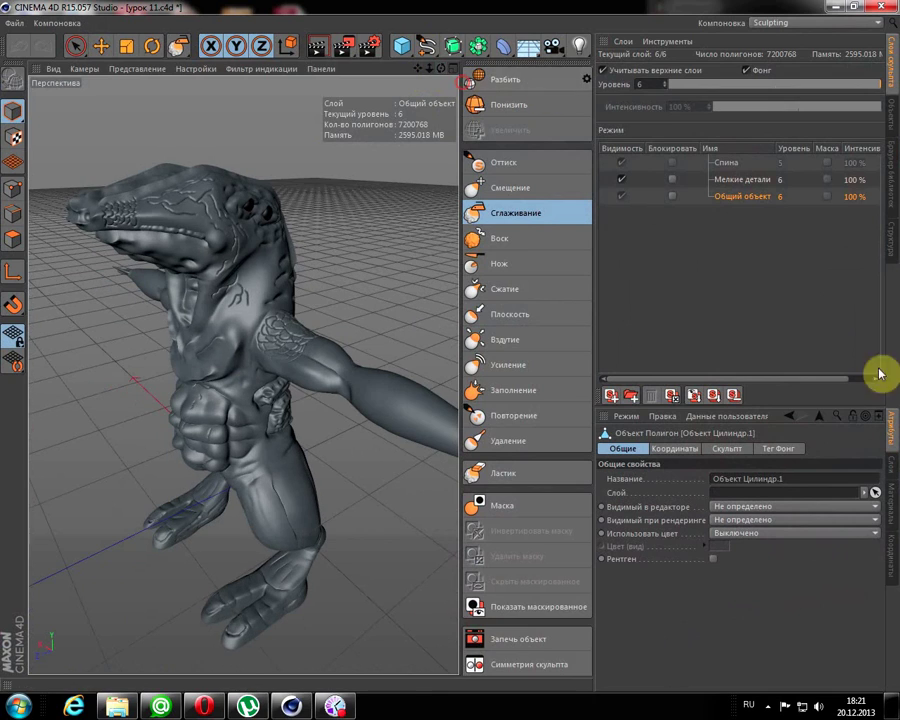
- Add a new level-6 sculpt layer under Мелкие детали and rename it Шкура
{"action": "left_click", "coordinate": [610, 396]}
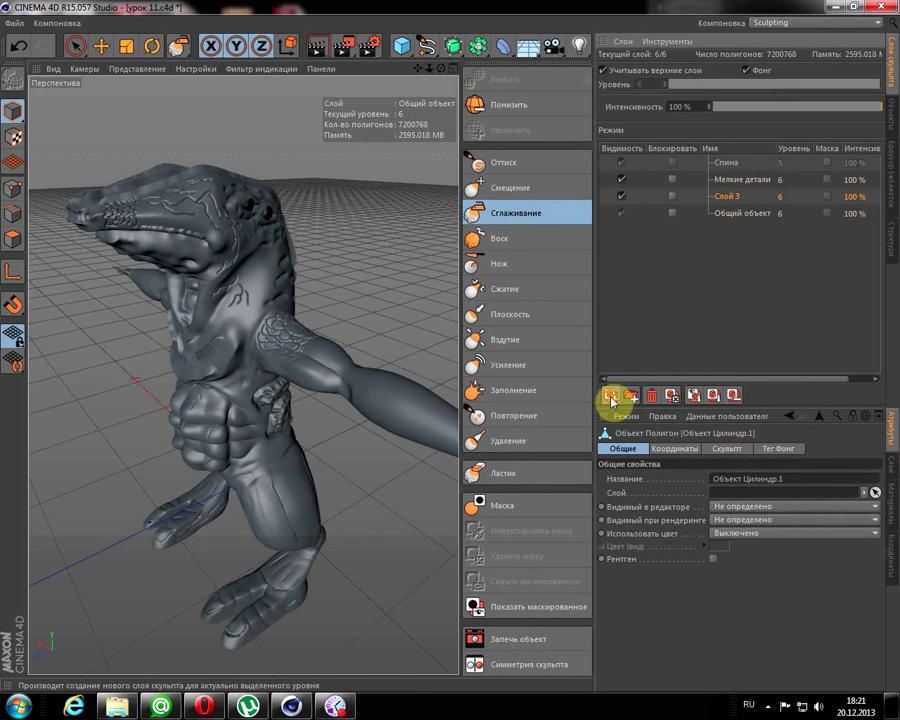
{"action": "double_click", "coordinate": [735, 198]}
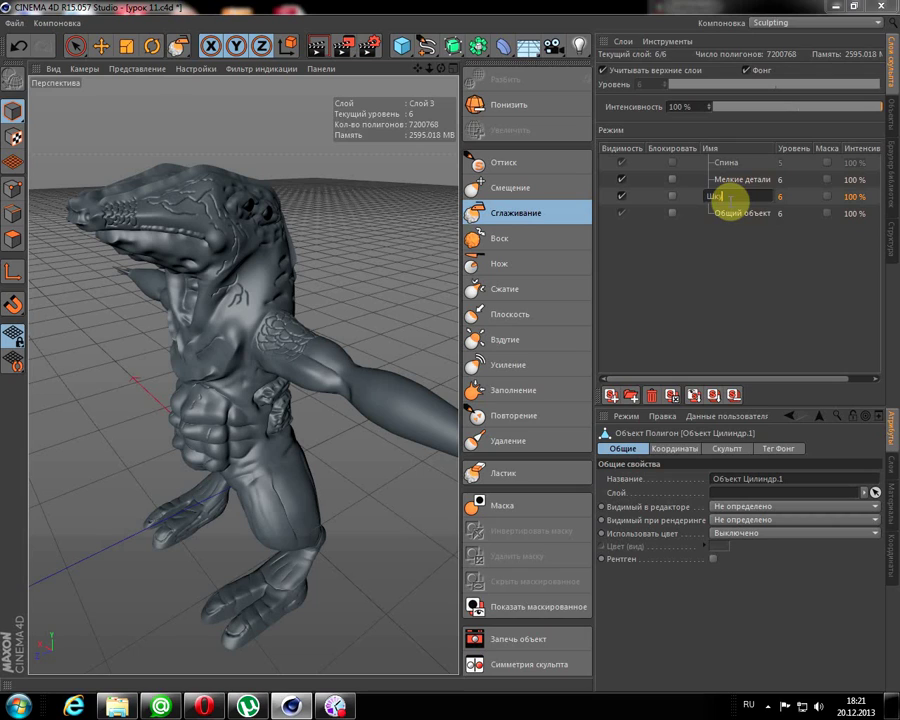
{"action": "type", "text": "ура"}
{"action": "key", "text": "Return"}
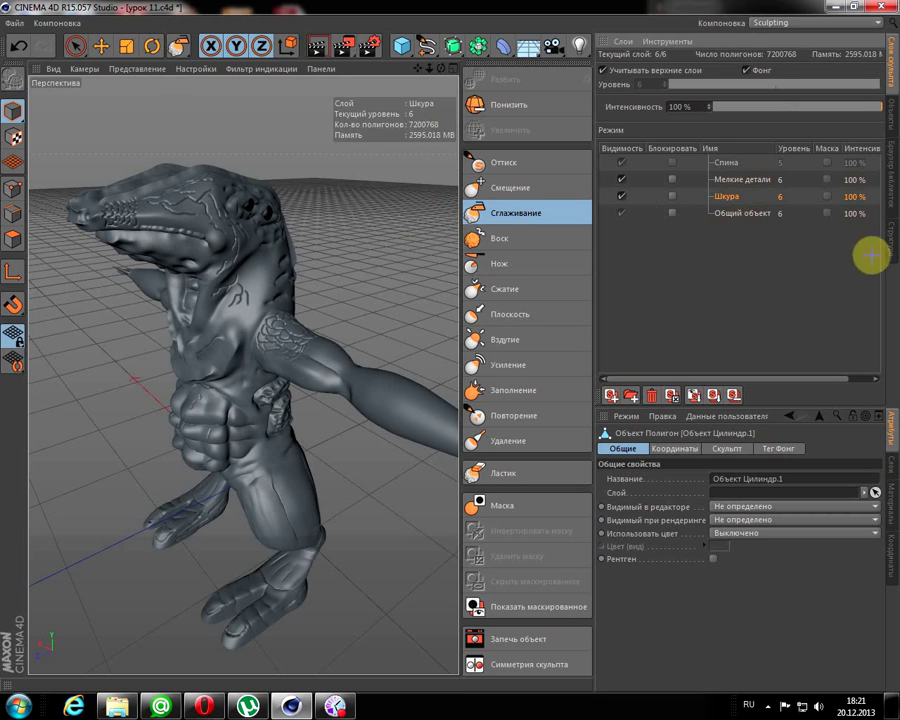
- Activate the Оттиск brush, view the creature front-on, and show its Штамп settings
{"action": "left_click", "coordinate": [506, 164]}
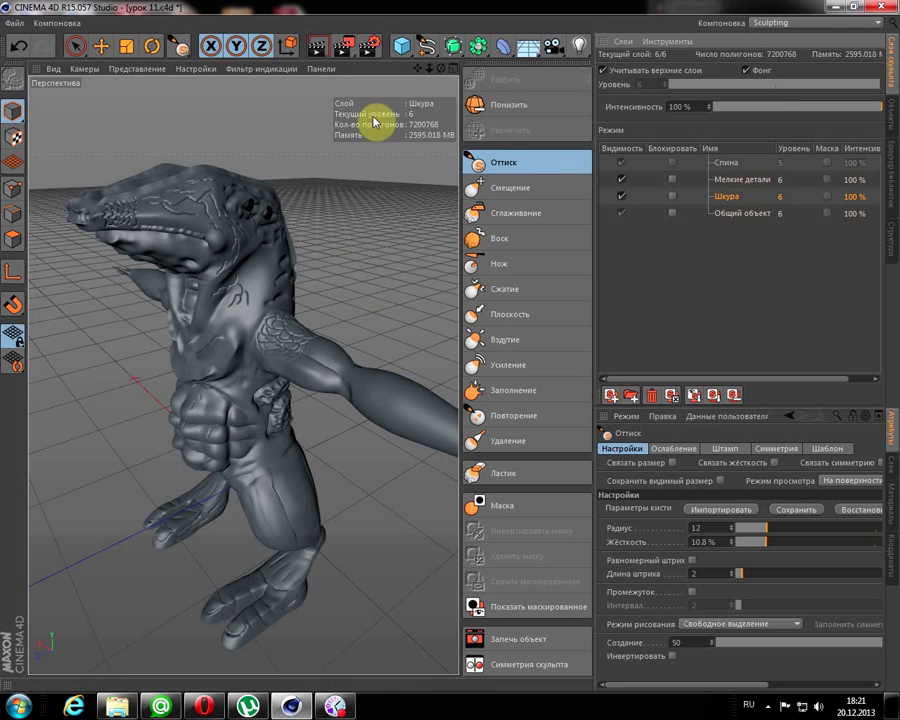
{"action": "mouse_move", "coordinate": [446, 40]}
{"action": "left_mouse_down"}
{"action": "mouse_move", "coordinate": [550, 50]}
{"action": "mouse_move", "coordinate": [432, 70]}
{"action": "mouse_move", "coordinate": [440, 58]}
{"action": "mouse_move", "coordinate": [472, 72]}
{"action": "mouse_move", "coordinate": [460, 90]}
{"action": "mouse_move", "coordinate": [381, 40]}
{"action": "mouse_move", "coordinate": [403, 68]}
{"action": "left_mouse_up"}
{"action": "scroll", "coordinate": [394, 184], "scroll_direction": "down", "scroll_amount": 3}
{"action": "scroll", "coordinate": [398, 185], "scroll_direction": "up", "scroll_amount": 3}
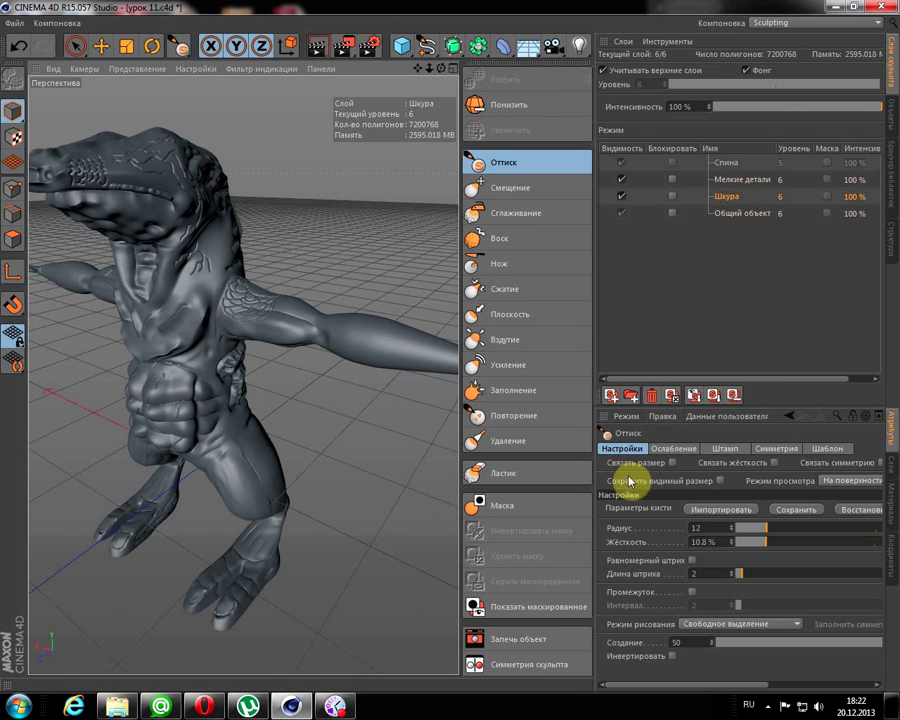
{"action": "left_click", "coordinate": [728, 450]}
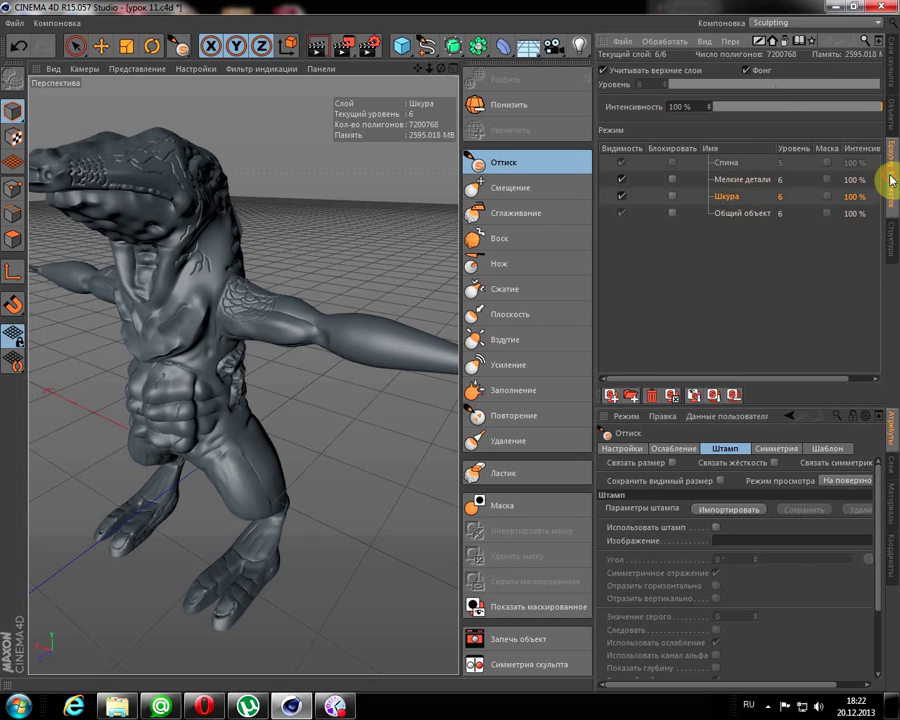
- In the Content Browser, browse into Presets > Sculpting > Sculpt Brush Presets
{"action": "left_click", "coordinate": [892, 180]}
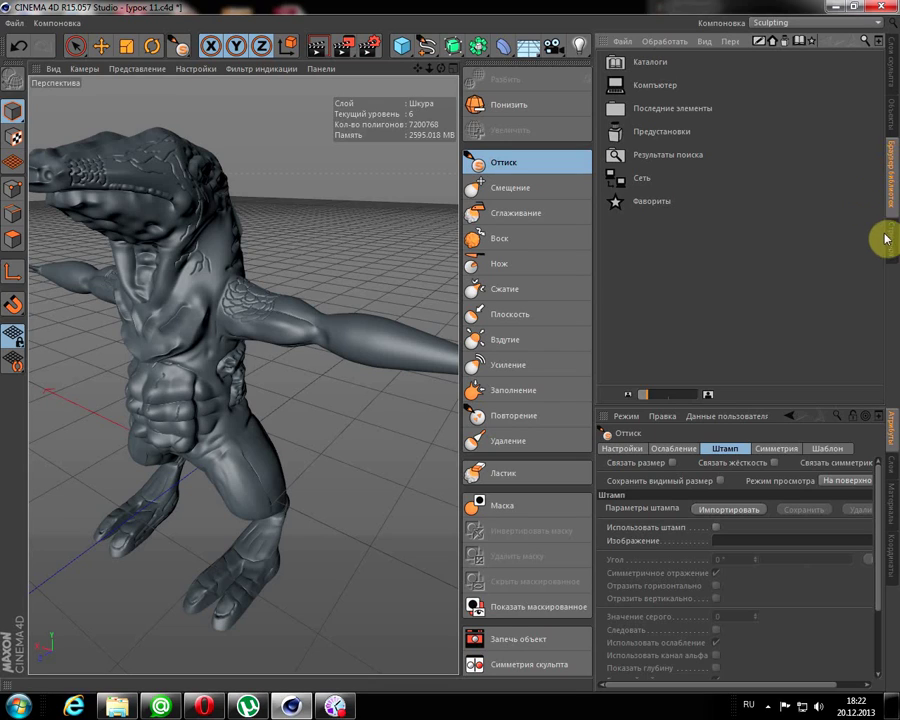
{"action": "double_click", "coordinate": [660, 131]}
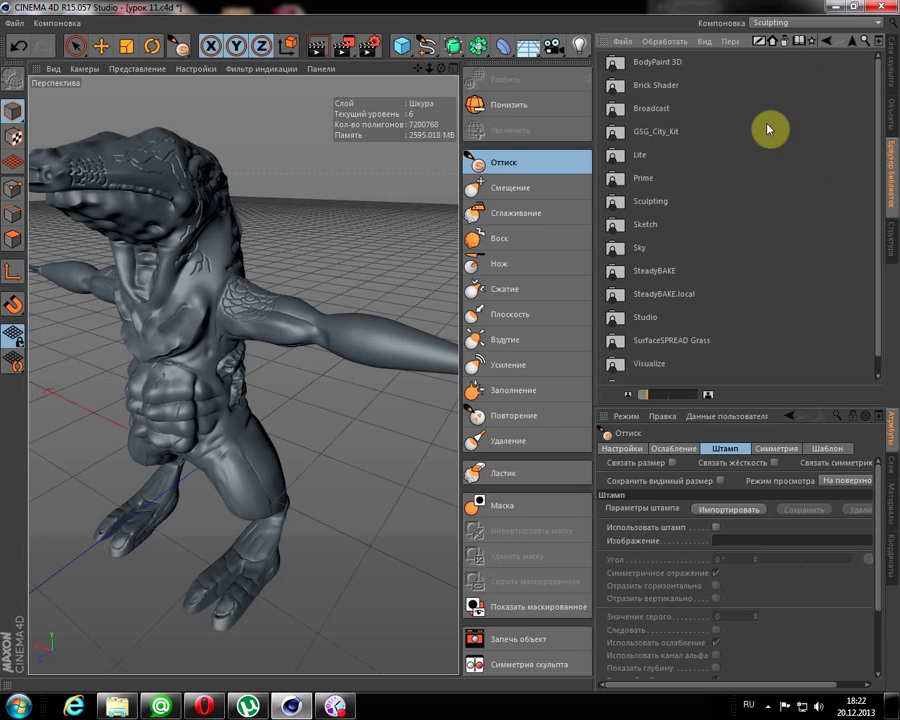
{"action": "double_click", "coordinate": [616, 204]}
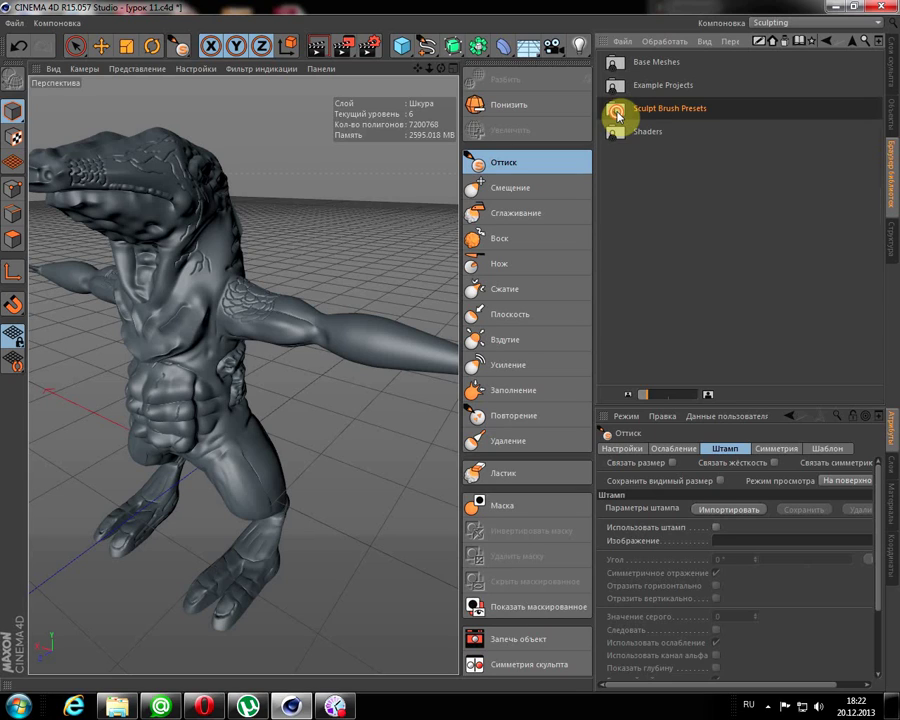
{"action": "double_click", "coordinate": [617, 116]}
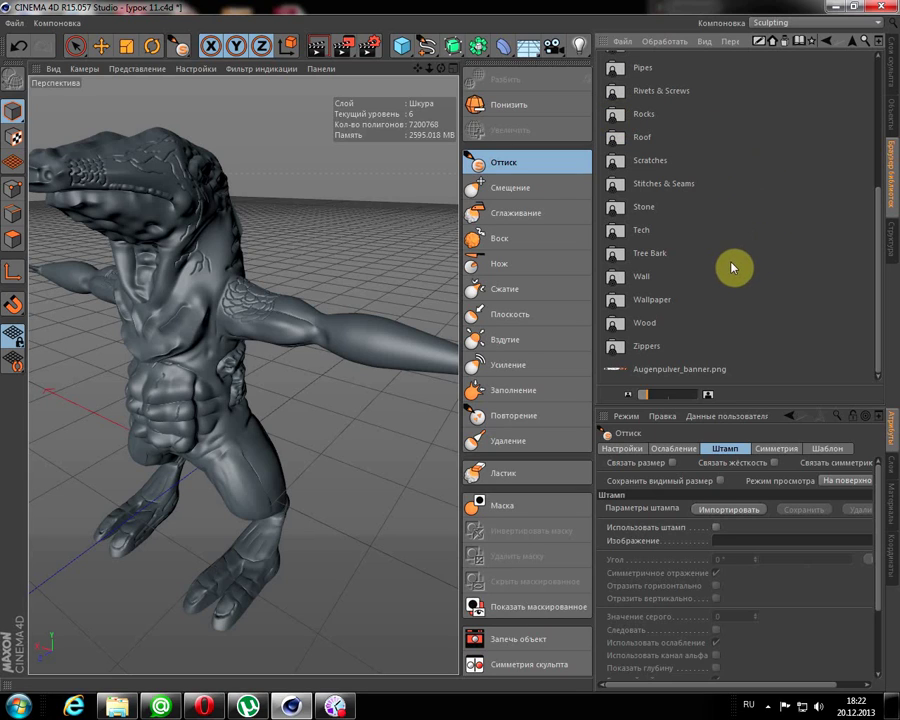
{"action": "scroll", "coordinate": [750, 202], "scroll_direction": "up", "scroll_amount": 5}
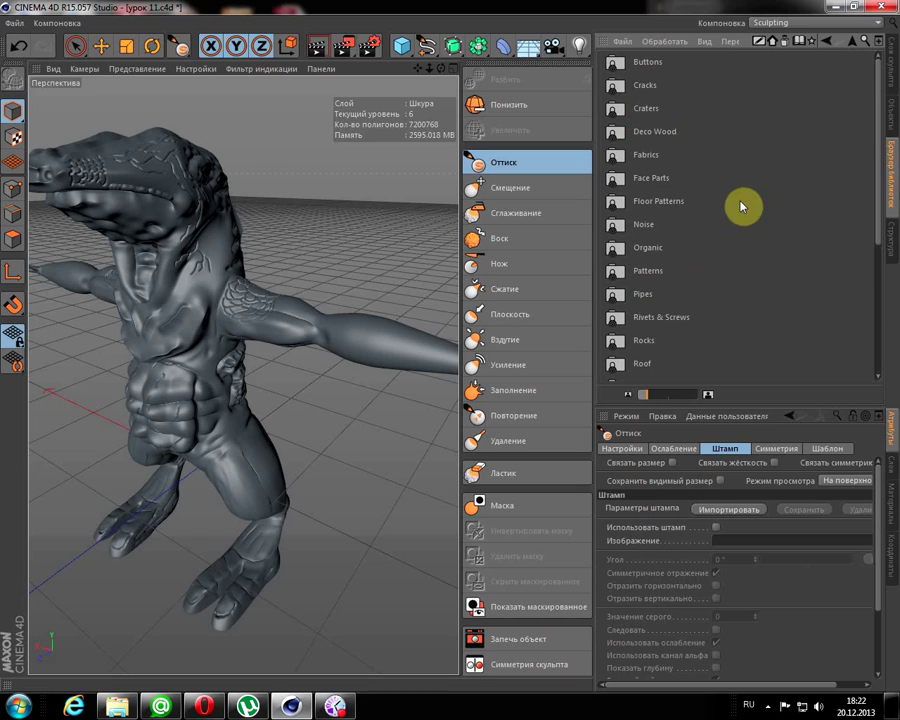
{"action": "scroll", "coordinate": [726, 249], "scroll_direction": "down", "scroll_amount": 4}
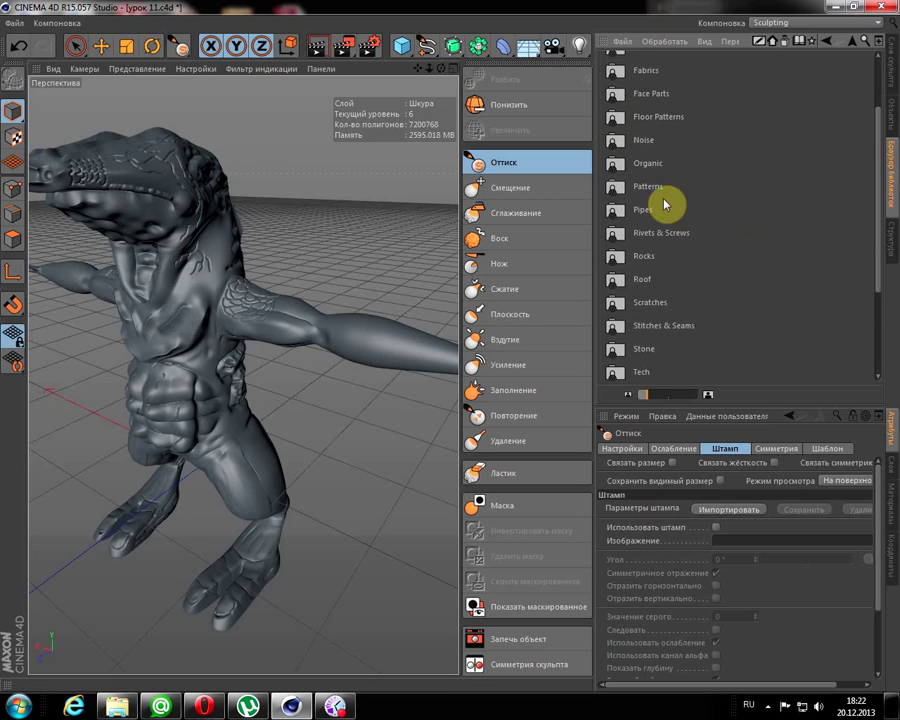
- Open the Organic stamp textures folder and scroll through its images
{"action": "double_click", "coordinate": [614, 166]}
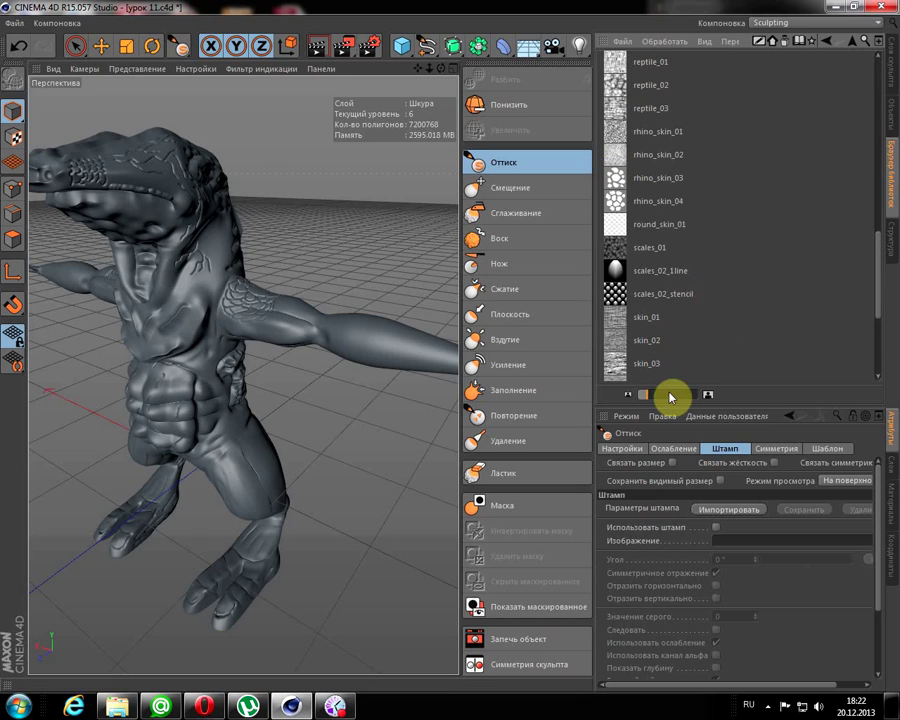
{"action": "scroll", "coordinate": [660, 397], "scroll_direction": "up", "scroll_amount": 5}
{"action": "scroll", "coordinate": [667, 398], "scroll_direction": "up", "scroll_amount": 2}
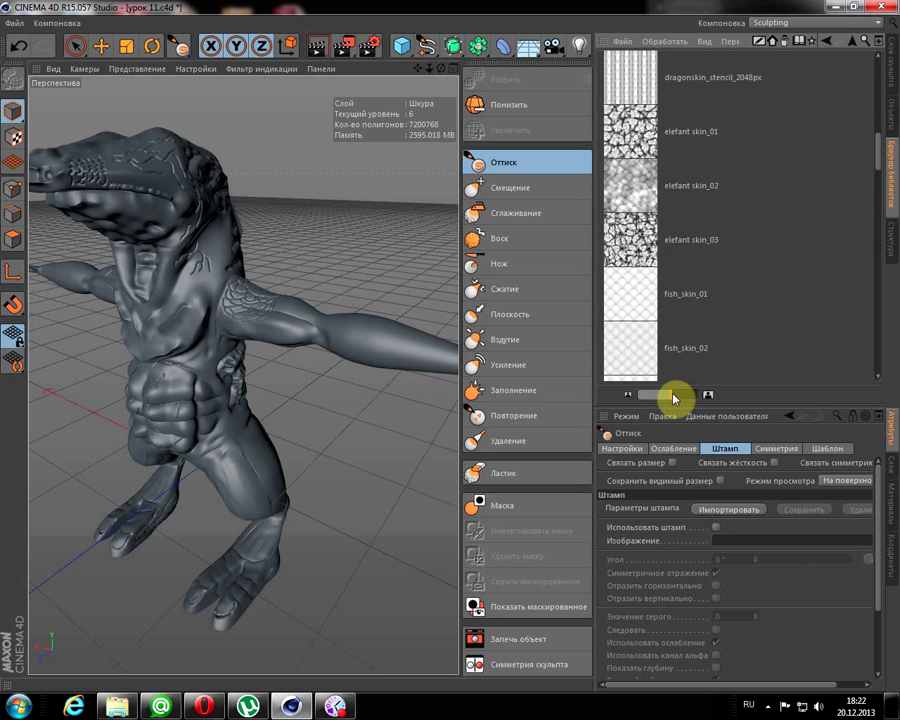
{"action": "scroll", "coordinate": [672, 394], "scroll_direction": "up", "scroll_amount": 2}
{"action": "scroll", "coordinate": [682, 394], "scroll_direction": "up", "scroll_amount": 2}
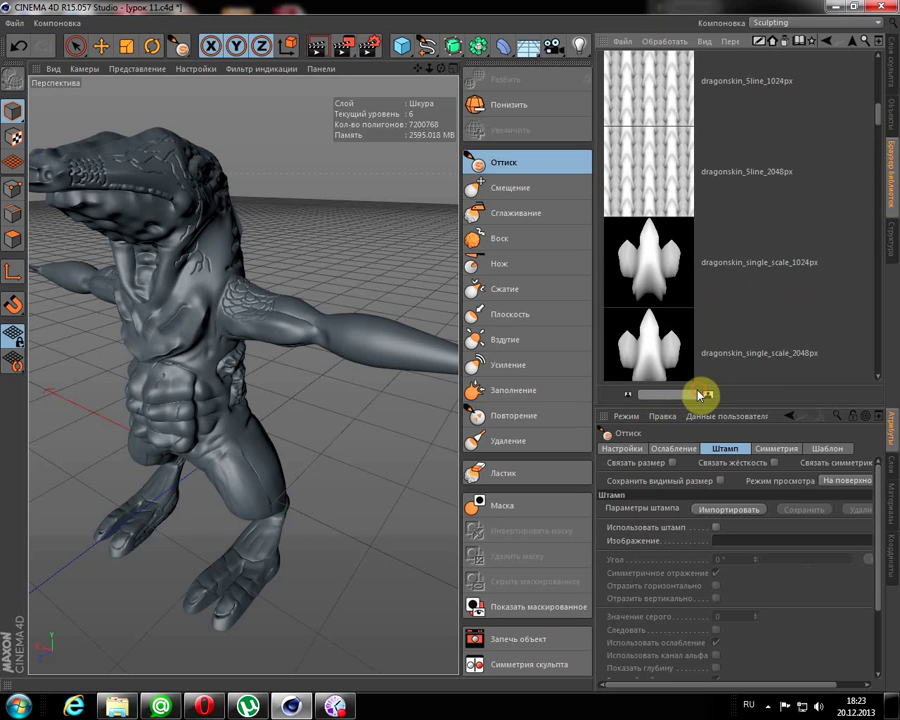
{"action": "scroll", "coordinate": [724, 132], "scroll_direction": "up", "scroll_amount": 1}
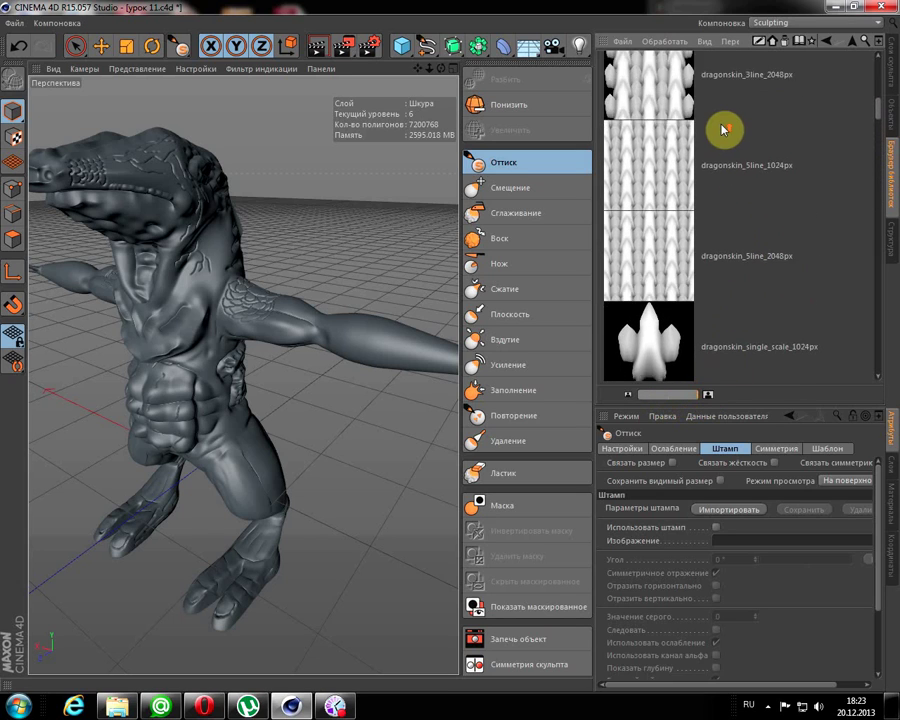
{"action": "scroll", "coordinate": [720, 140], "scroll_direction": "up", "scroll_amount": 2}
{"action": "scroll", "coordinate": [716, 148], "scroll_direction": "up", "scroll_amount": 2}
{"action": "scroll", "coordinate": [716, 200], "scroll_direction": "down", "scroll_amount": 2}
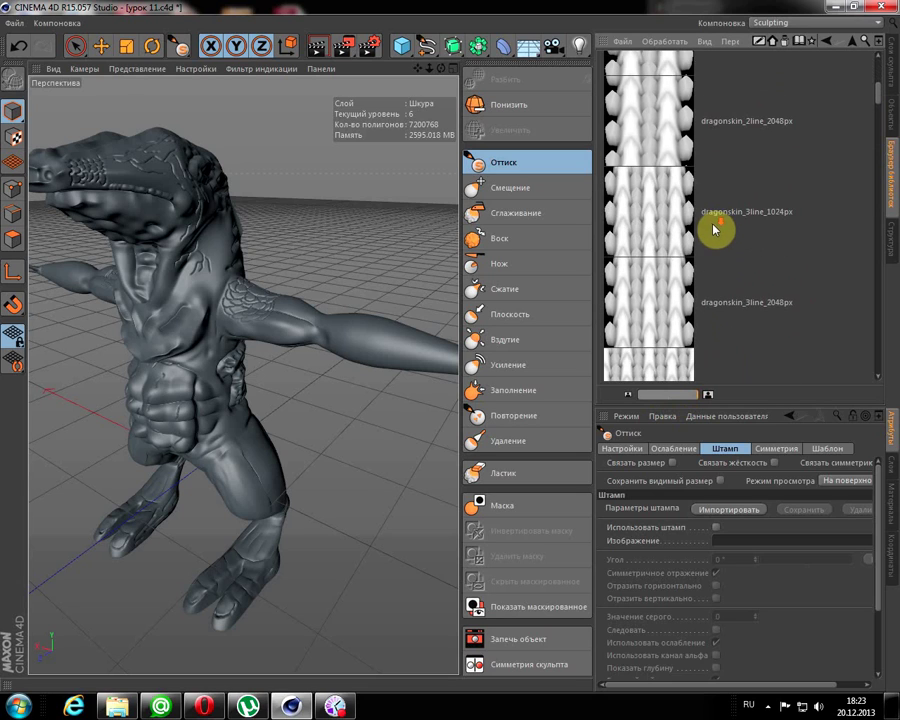
{"action": "scroll", "coordinate": [652, 280], "scroll_direction": "down", "scroll_amount": 5}
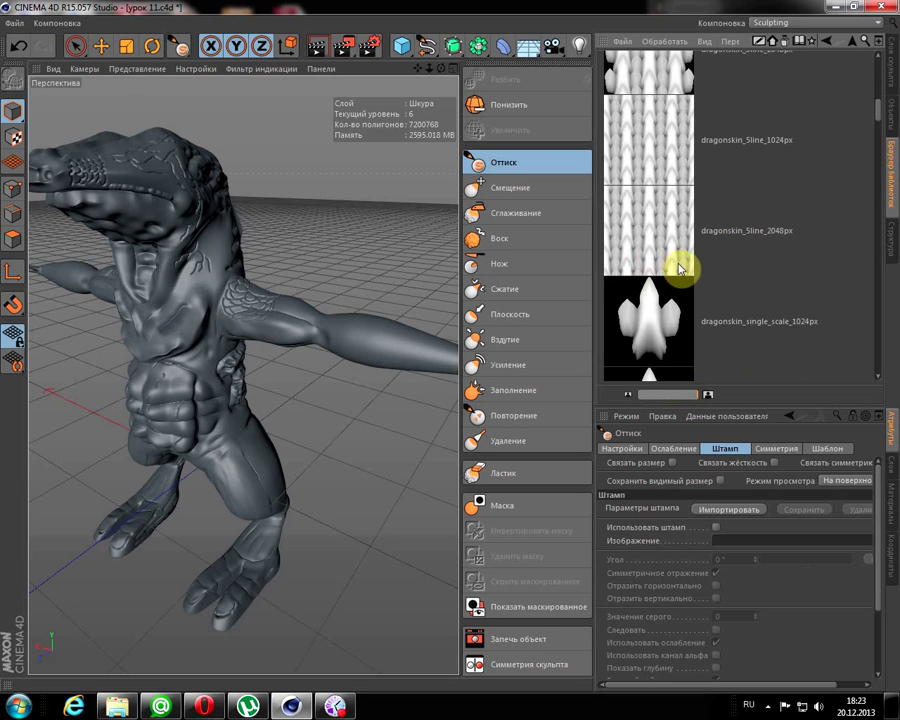
{"action": "scroll", "coordinate": [680, 268], "scroll_direction": "down", "scroll_amount": 2}
{"action": "scroll", "coordinate": [680, 268], "scroll_direction": "down", "scroll_amount": 3}
{"action": "scroll", "coordinate": [680, 268], "scroll_direction": "down", "scroll_amount": 2}
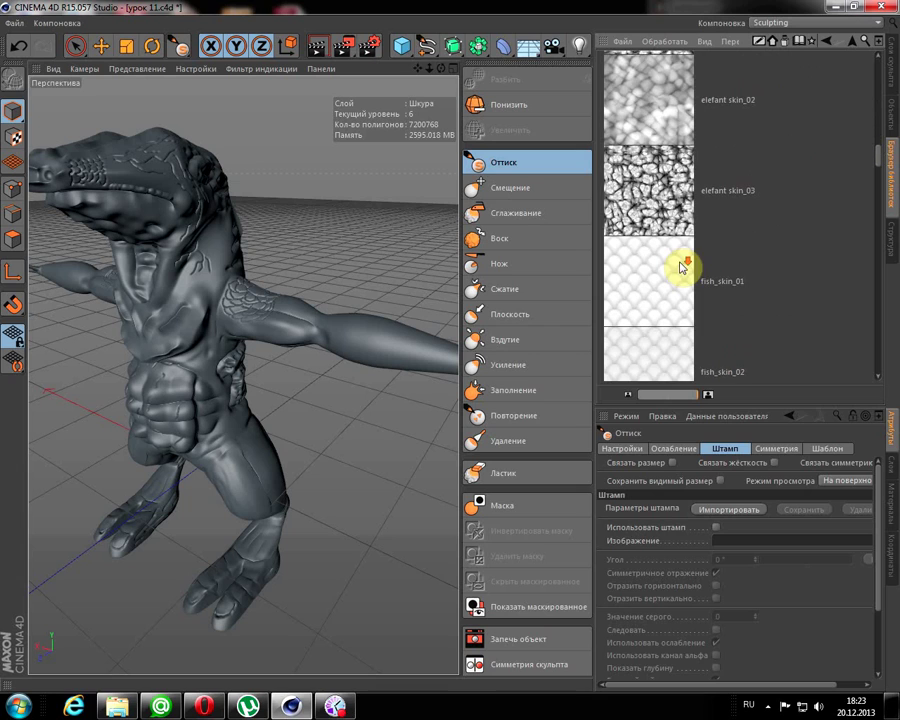
{"action": "scroll", "coordinate": [689, 250], "scroll_direction": "down", "scroll_amount": 2}
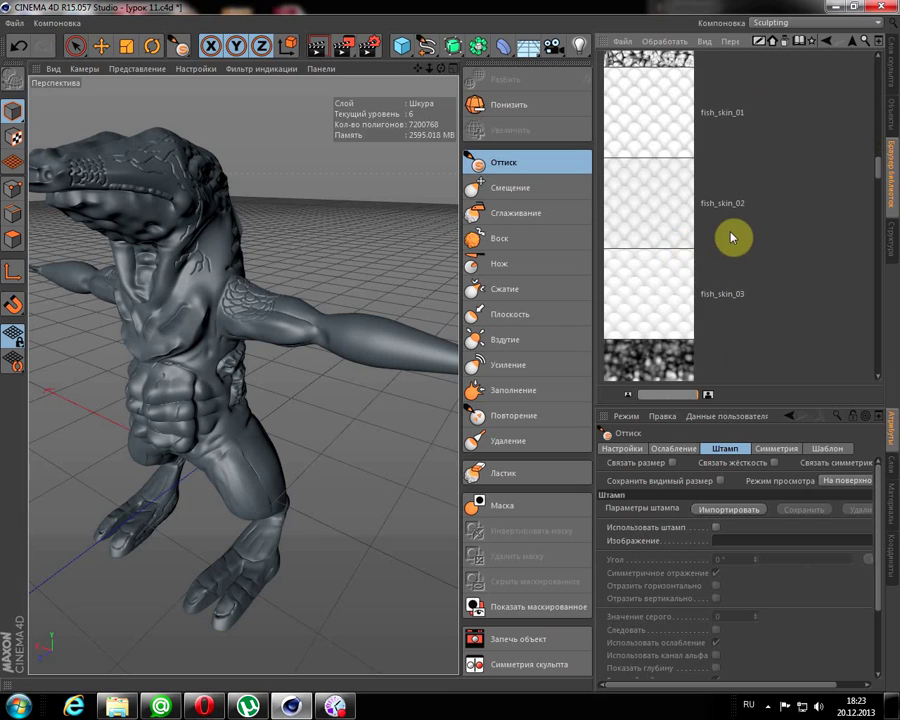
{"action": "scroll", "coordinate": [730, 236], "scroll_direction": "down", "scroll_amount": 2}
{"action": "scroll", "coordinate": [765, 242], "scroll_direction": "down", "scroll_amount": 2}
{"action": "scroll", "coordinate": [765, 244], "scroll_direction": "down", "scroll_amount": 2}
{"action": "scroll", "coordinate": [763, 242], "scroll_direction": "down", "scroll_amount": 2}
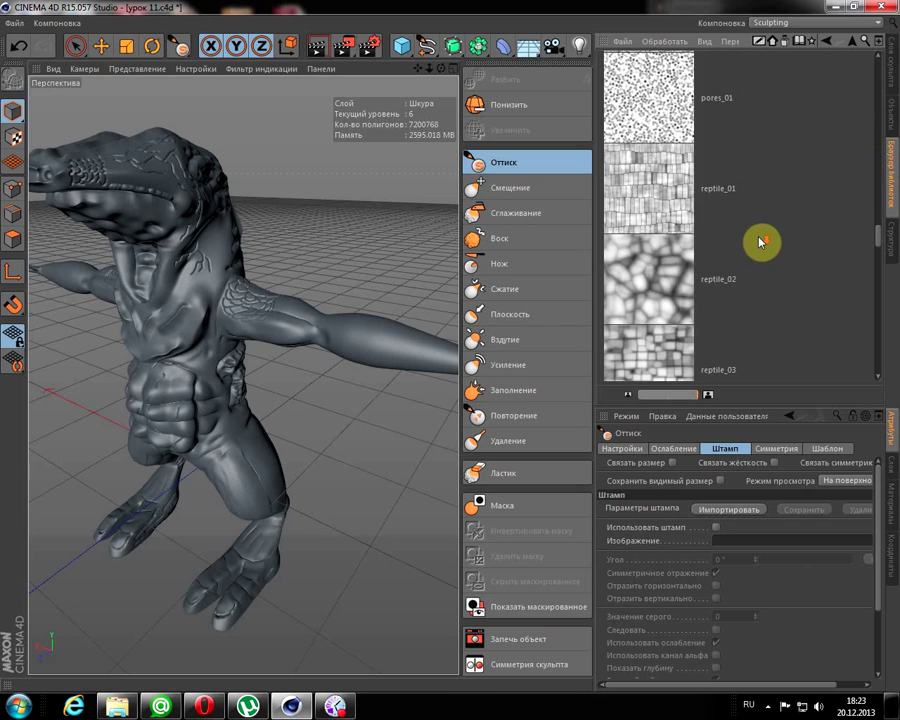
{"action": "scroll", "coordinate": [763, 242], "scroll_direction": "down", "scroll_amount": 2}
{"action": "scroll", "coordinate": [760, 244], "scroll_direction": "down", "scroll_amount": 2}
{"action": "scroll", "coordinate": [758, 245], "scroll_direction": "down", "scroll_amount": 2}
{"action": "scroll", "coordinate": [758, 245], "scroll_direction": "down", "scroll_amount": 2}
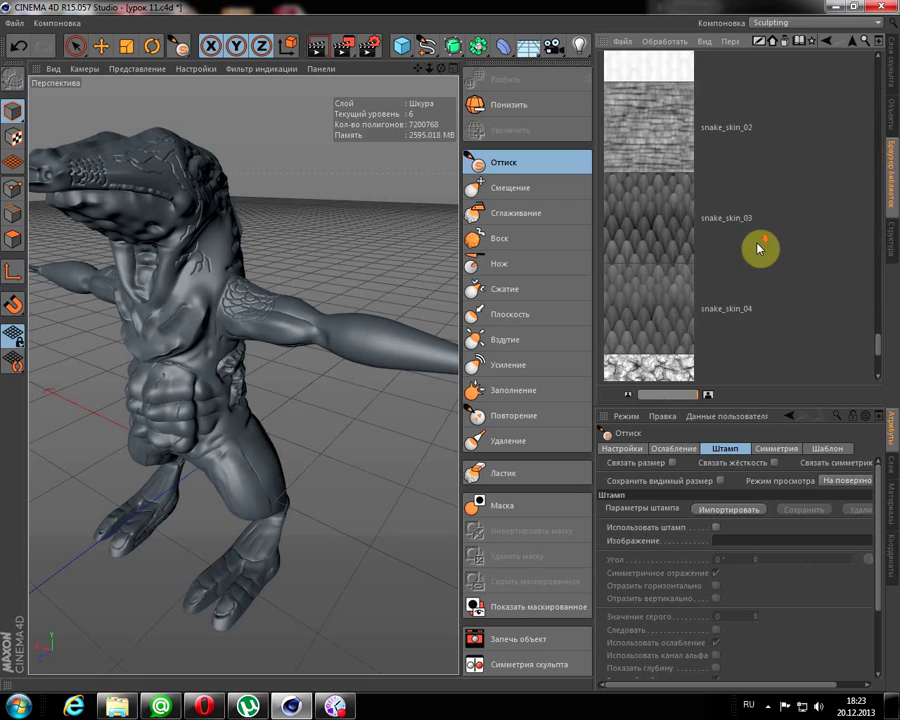
{"action": "scroll", "coordinate": [758, 245], "scroll_direction": "down", "scroll_amount": 2}
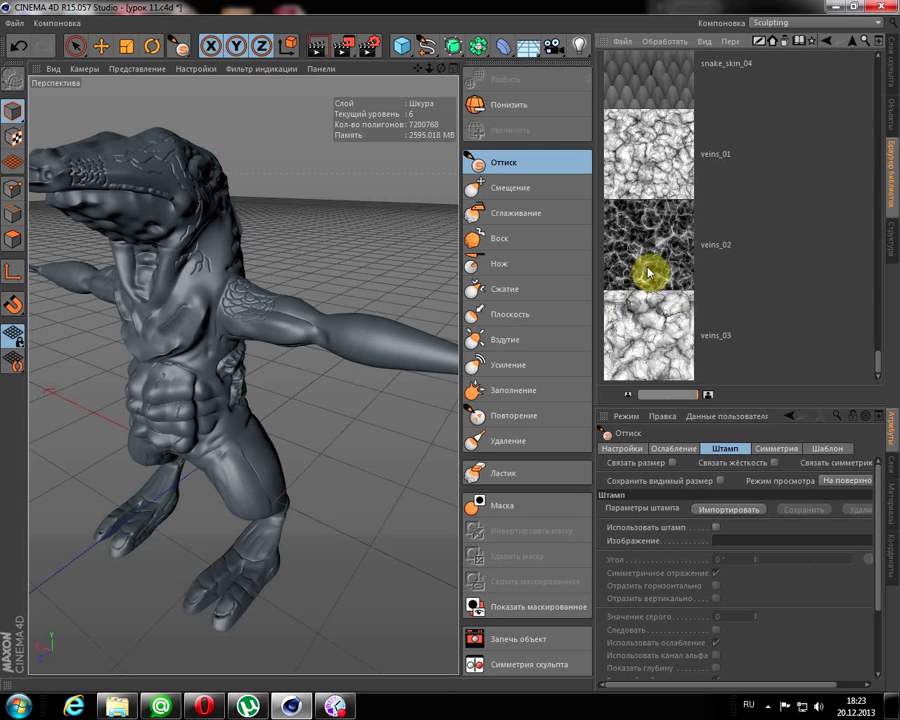
- Compare the skin textures and select elefant skin_01
{"action": "scroll", "coordinate": [646, 268], "scroll_direction": "up", "scroll_amount": 3}
{"action": "scroll", "coordinate": [650, 268], "scroll_direction": "up", "scroll_amount": 3}
{"action": "scroll", "coordinate": [654, 274], "scroll_direction": "up", "scroll_amount": 3}
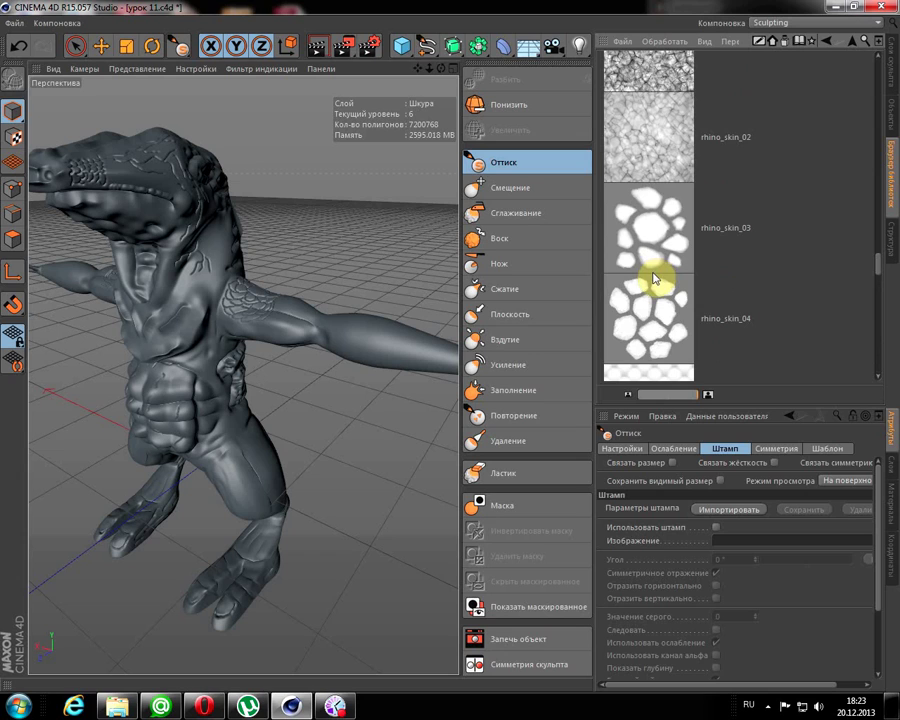
{"action": "scroll", "coordinate": [655, 278], "scroll_direction": "up", "scroll_amount": 3}
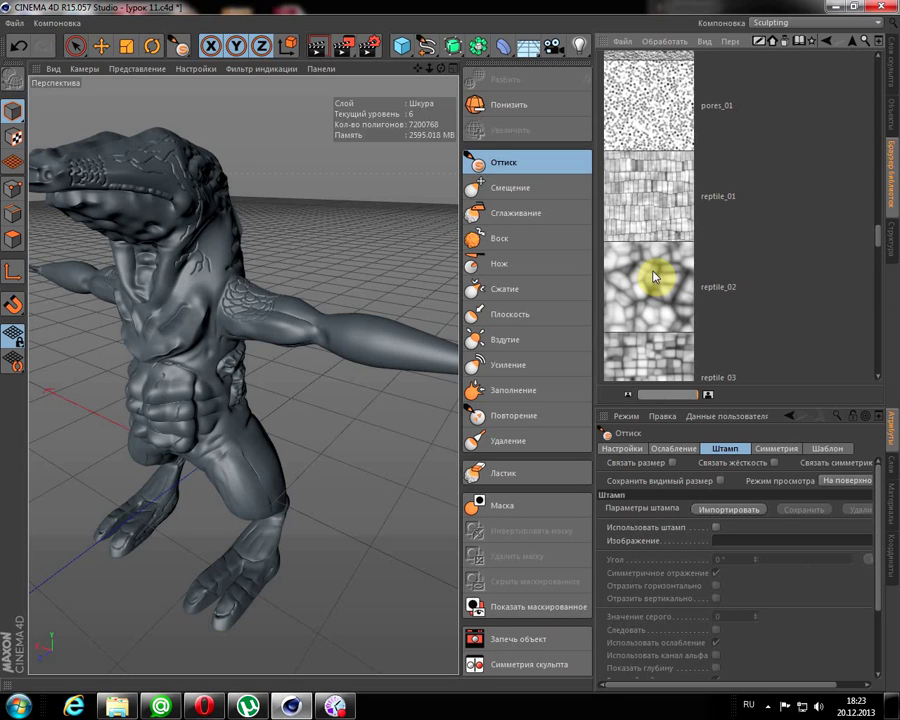
{"action": "scroll", "coordinate": [655, 276], "scroll_direction": "up", "scroll_amount": 3}
{"action": "scroll", "coordinate": [655, 276], "scroll_direction": "up", "scroll_amount": 3}
{"action": "scroll", "coordinate": [655, 276], "scroll_direction": "up", "scroll_amount": 3}
{"action": "scroll", "coordinate": [655, 276], "scroll_direction": "up", "scroll_amount": 3}
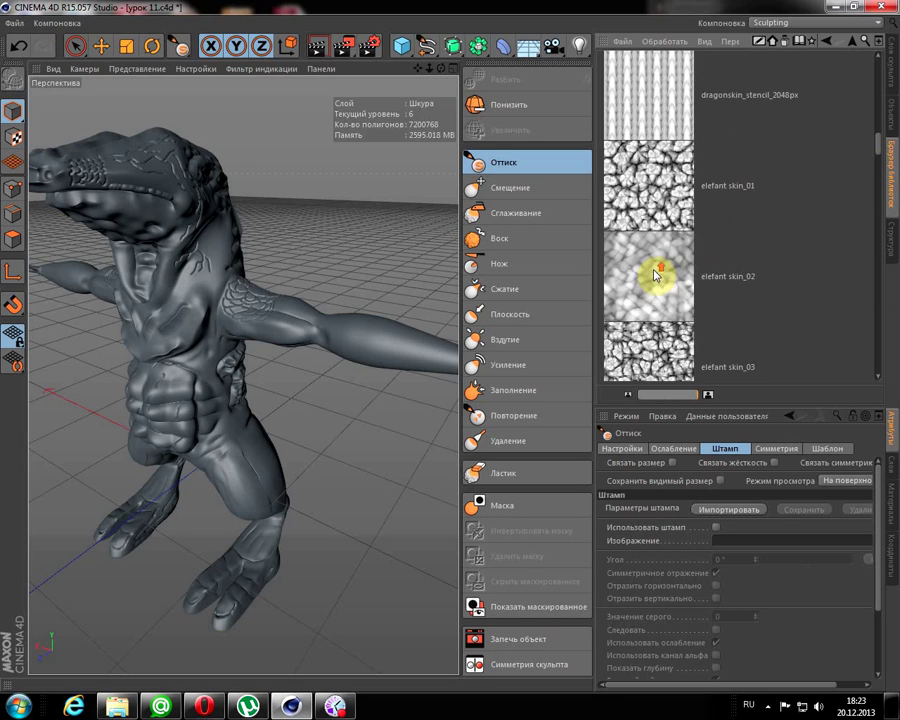
{"action": "scroll", "coordinate": [655, 276], "scroll_direction": "up", "scroll_amount": 3}
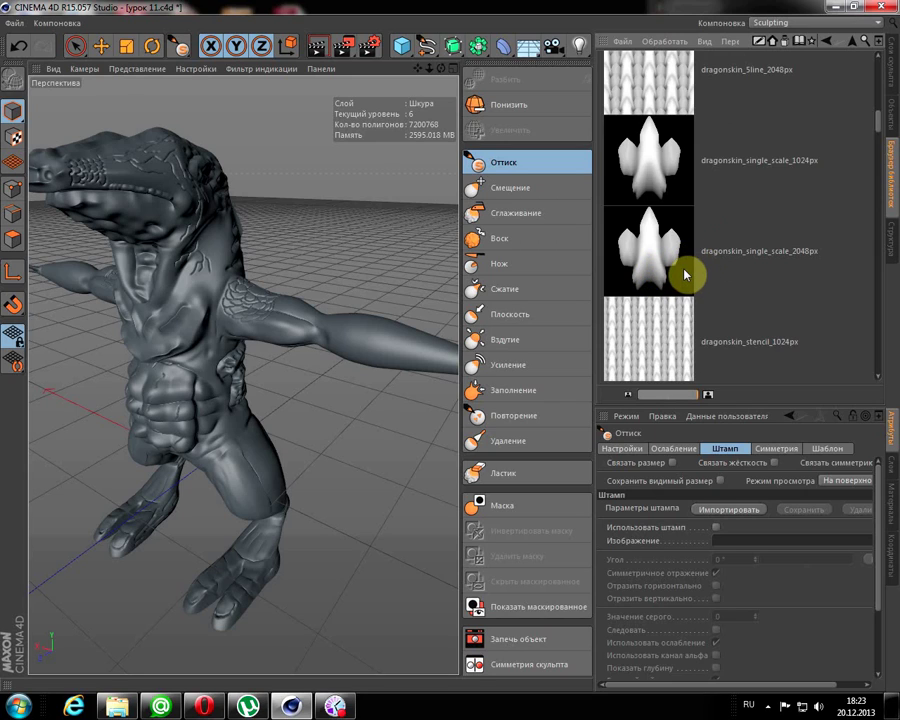
{"action": "scroll", "coordinate": [685, 258], "scroll_direction": "up", "scroll_amount": 2}
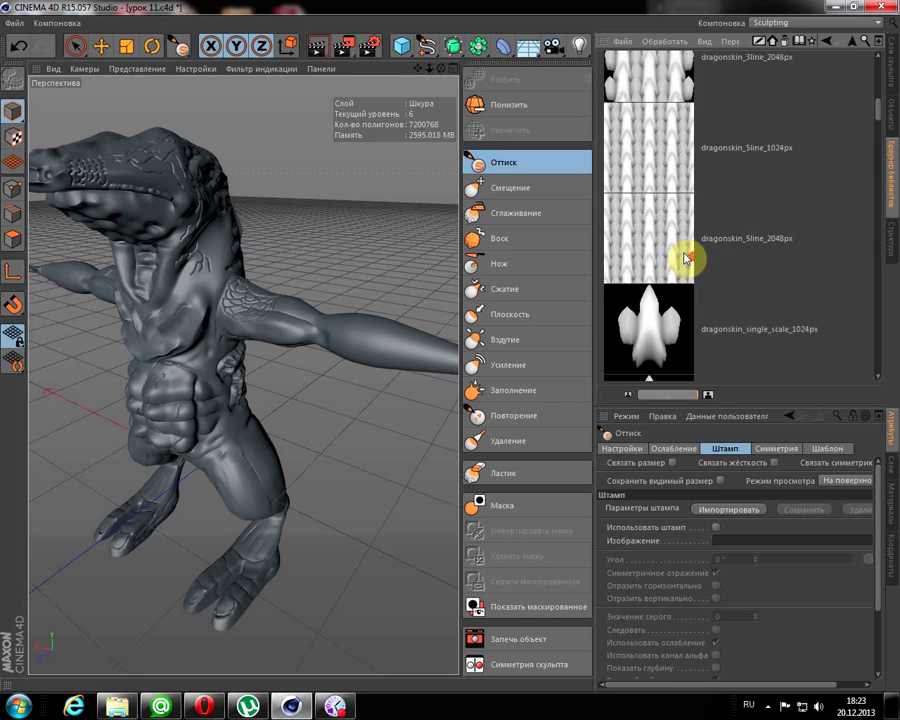
{"action": "scroll", "coordinate": [685, 258], "scroll_direction": "up", "scroll_amount": 3}
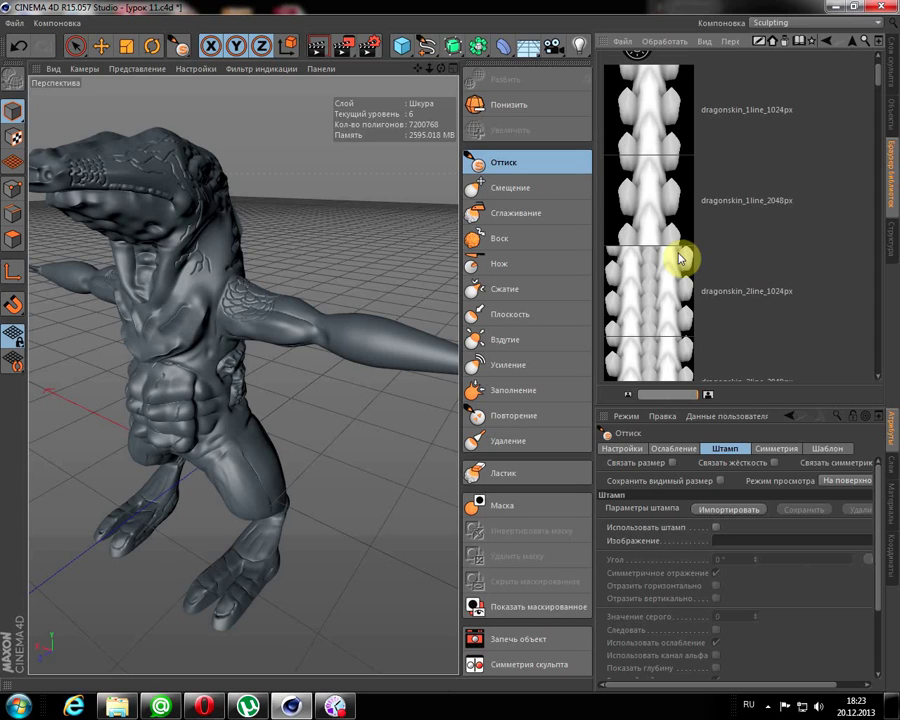
{"action": "scroll", "coordinate": [680, 258], "scroll_direction": "down", "scroll_amount": 4}
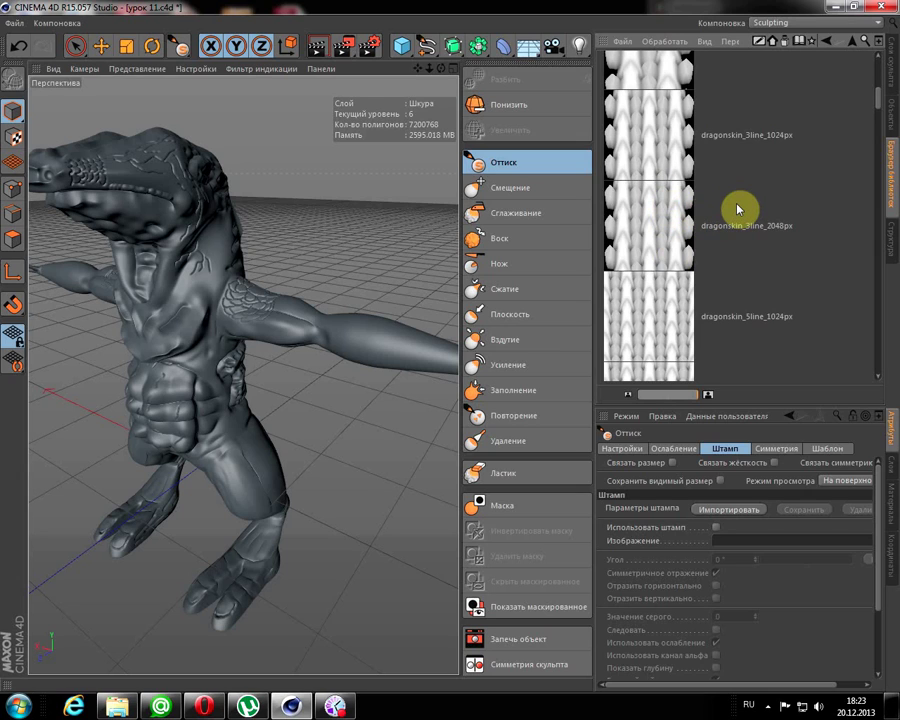
{"action": "scroll", "coordinate": [737, 208], "scroll_direction": "down", "scroll_amount": 3}
{"action": "scroll", "coordinate": [672, 236], "scroll_direction": "down", "scroll_amount": 4}
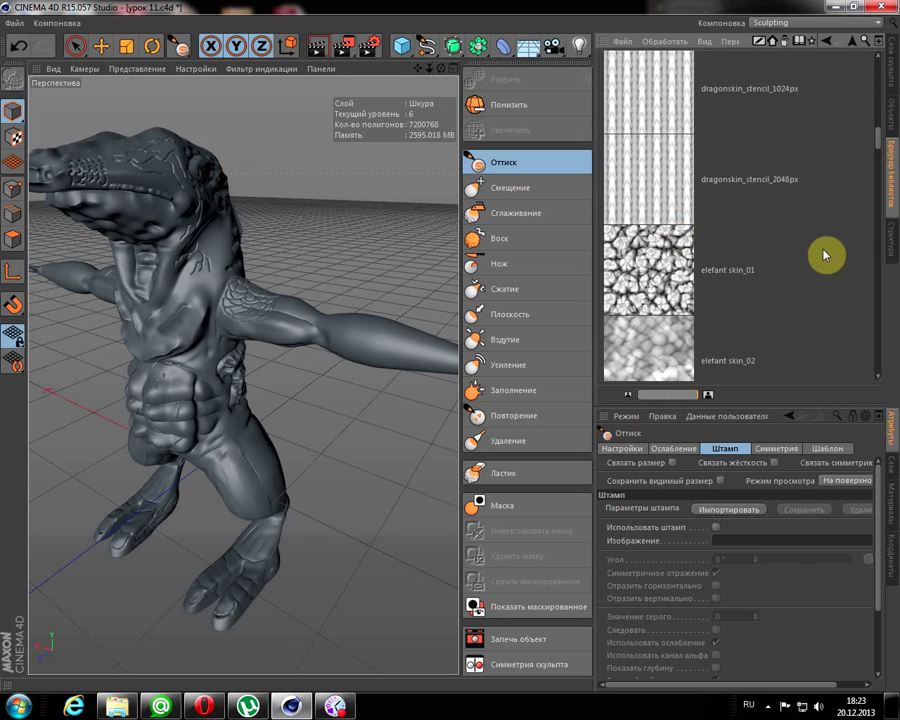
{"action": "scroll", "coordinate": [828, 262], "scroll_direction": "down", "scroll_amount": 4}
{"action": "scroll", "coordinate": [760, 282], "scroll_direction": "up", "scroll_amount": 2}
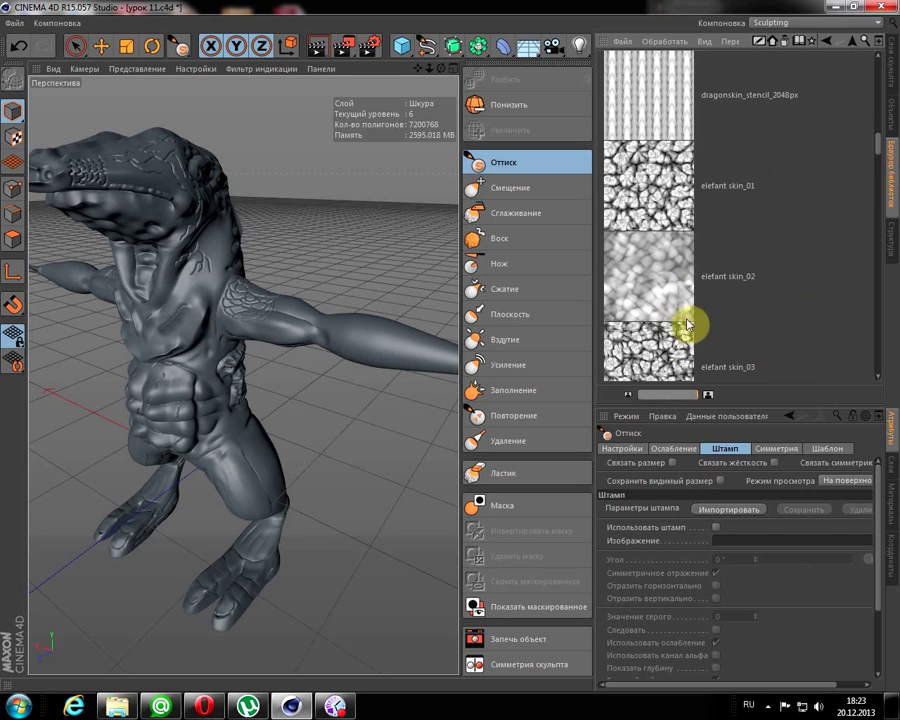
{"action": "scroll", "coordinate": [650, 240], "scroll_direction": "down", "scroll_amount": 1}
{"action": "scroll", "coordinate": [673, 181], "scroll_direction": "down", "scroll_amount": 2}
{"action": "scroll", "coordinate": [683, 191], "scroll_direction": "down", "scroll_amount": 2}
{"action": "scroll", "coordinate": [686, 192], "scroll_direction": "down", "scroll_amount": 1}
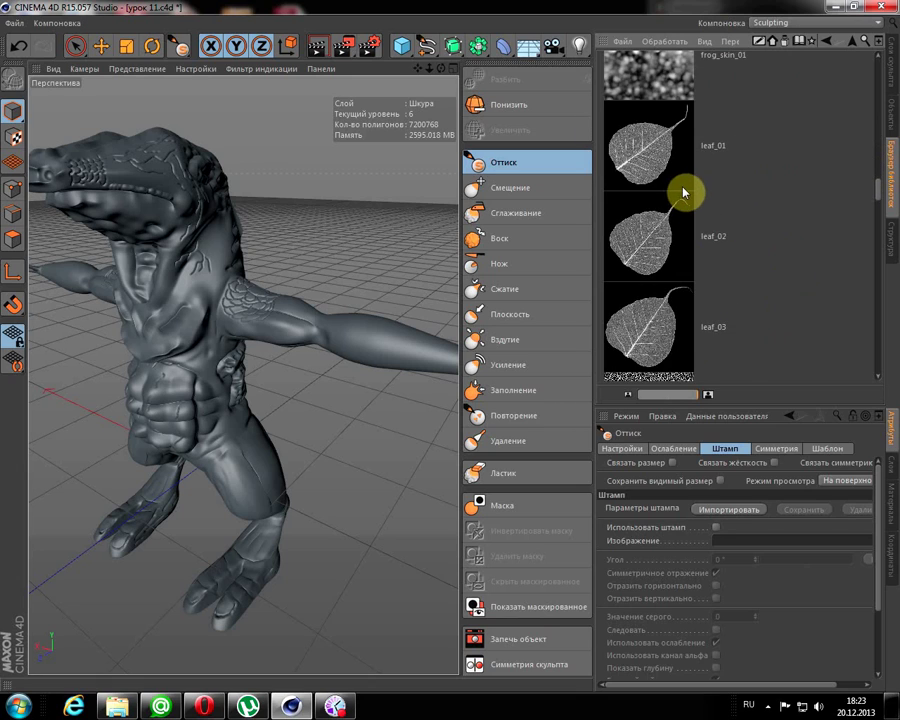
{"action": "scroll", "coordinate": [686, 194], "scroll_direction": "up", "scroll_amount": 3}
{"action": "scroll", "coordinate": [686, 198], "scroll_direction": "up", "scroll_amount": 3}
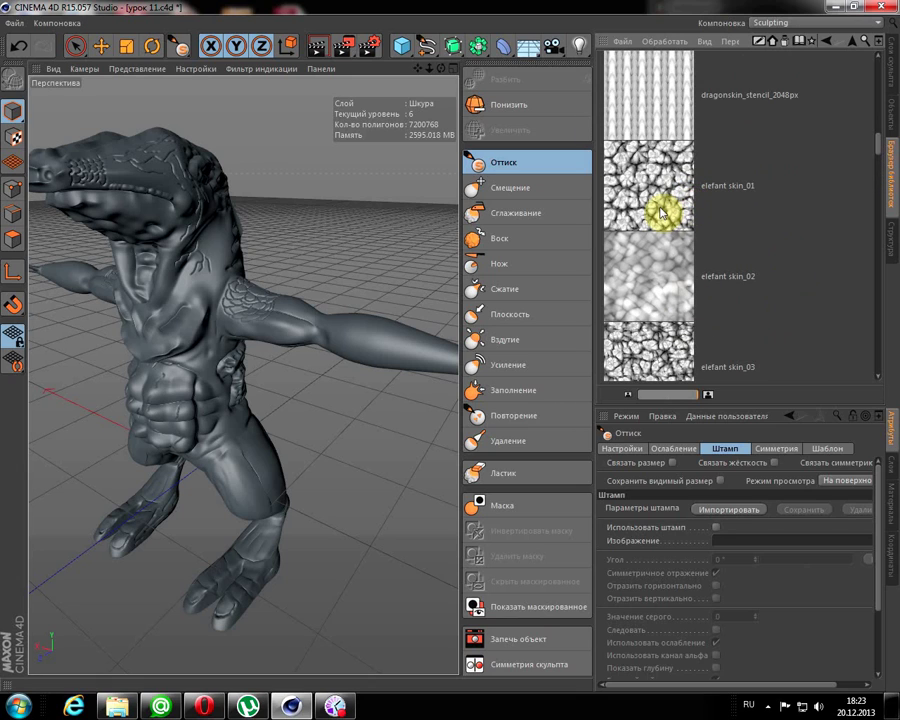
{"action": "left_click", "coordinate": [660, 212]}
- Load elefant skin_01 as the Оттиск brush's stamp image
{"action": "double_click", "coordinate": [658, 200]}
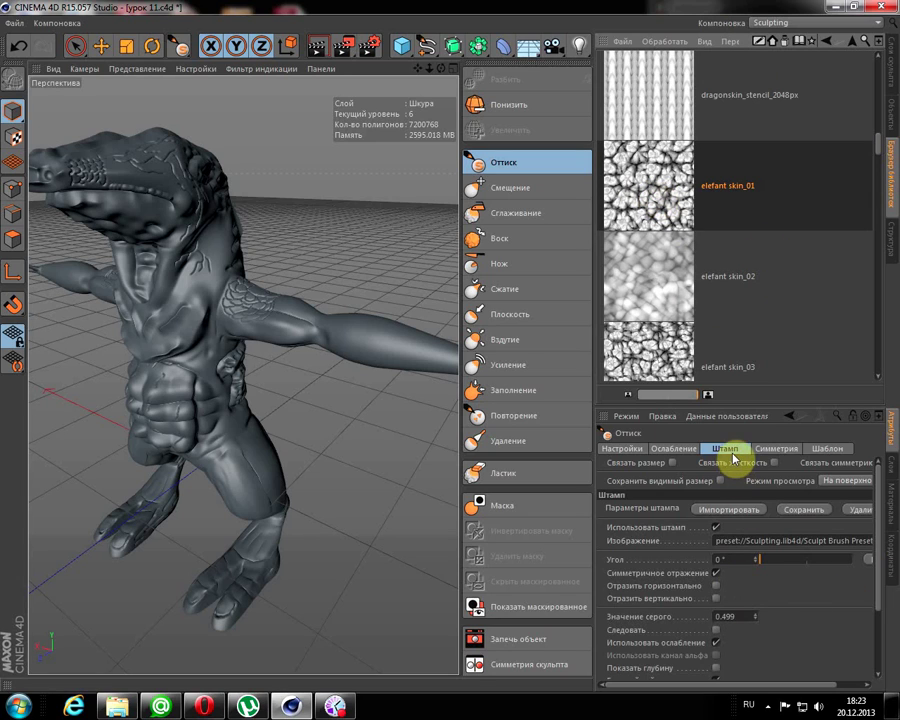
{"action": "left_click_drag", "start_coordinate": [741, 689], "coordinate": [806, 684]}
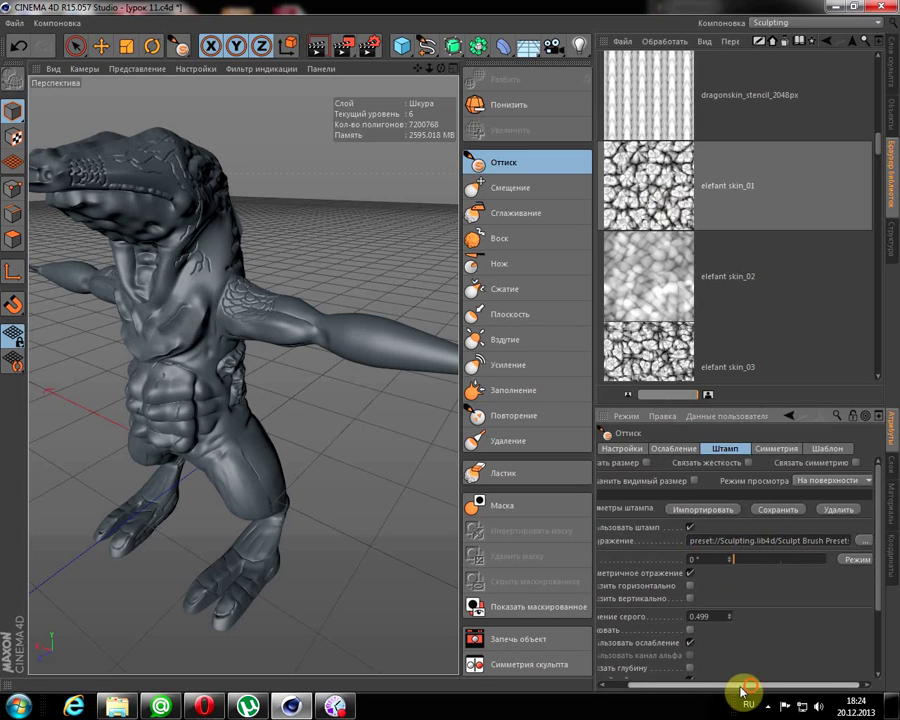
{"action": "left_click_drag", "start_coordinate": [743, 688], "coordinate": [722, 691]}
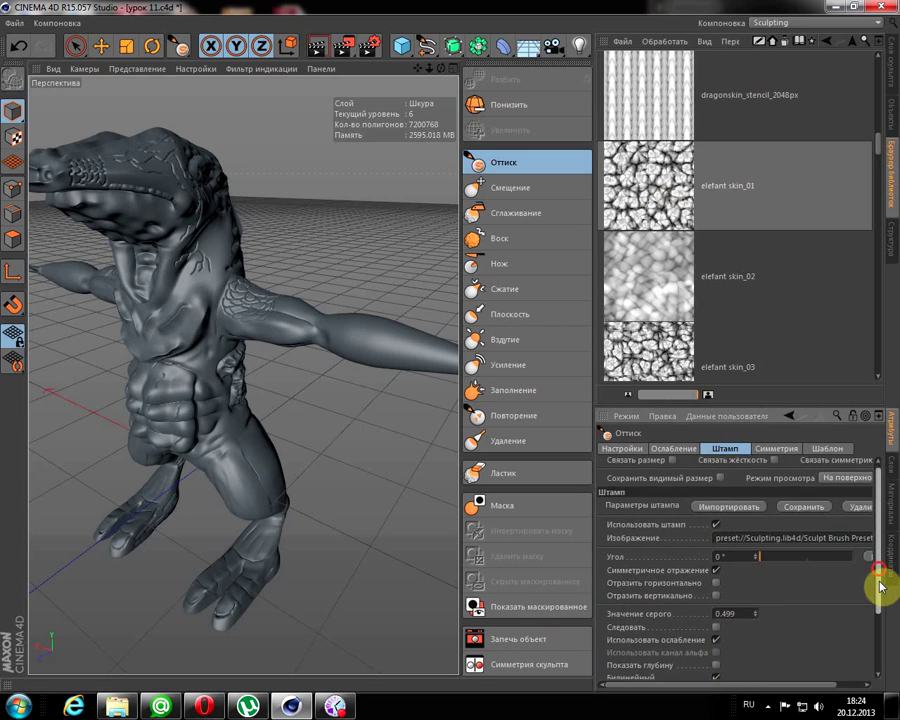
{"action": "left_click_drag", "start_coordinate": [884, 583], "coordinate": [880, 637]}
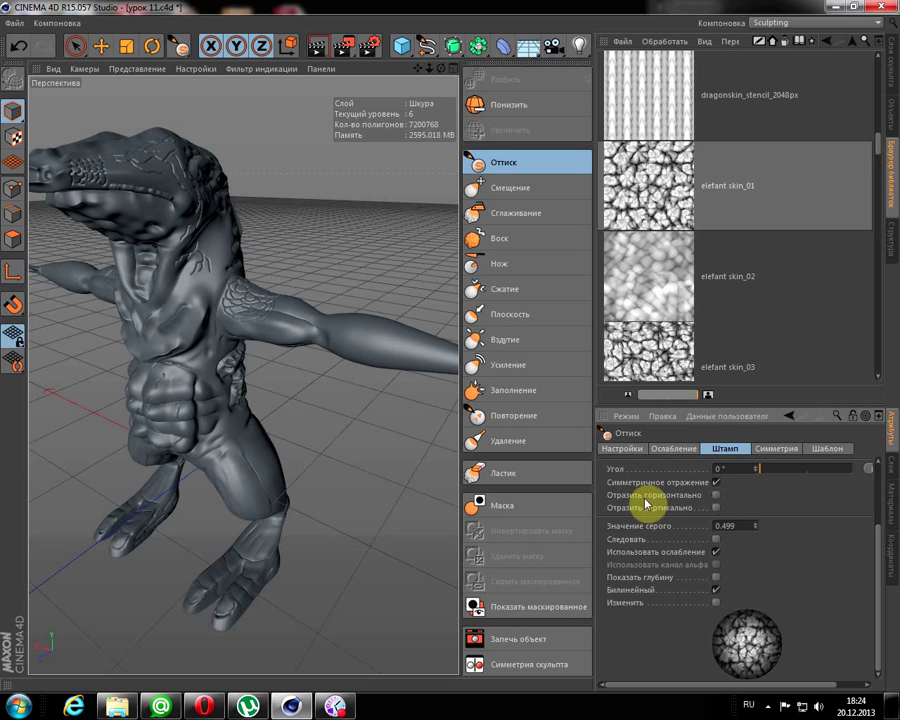
- Enable Use Falloff for the stamp and check the Симметрия settings with Локальные оси
{"action": "left_click", "coordinate": [716, 551]}
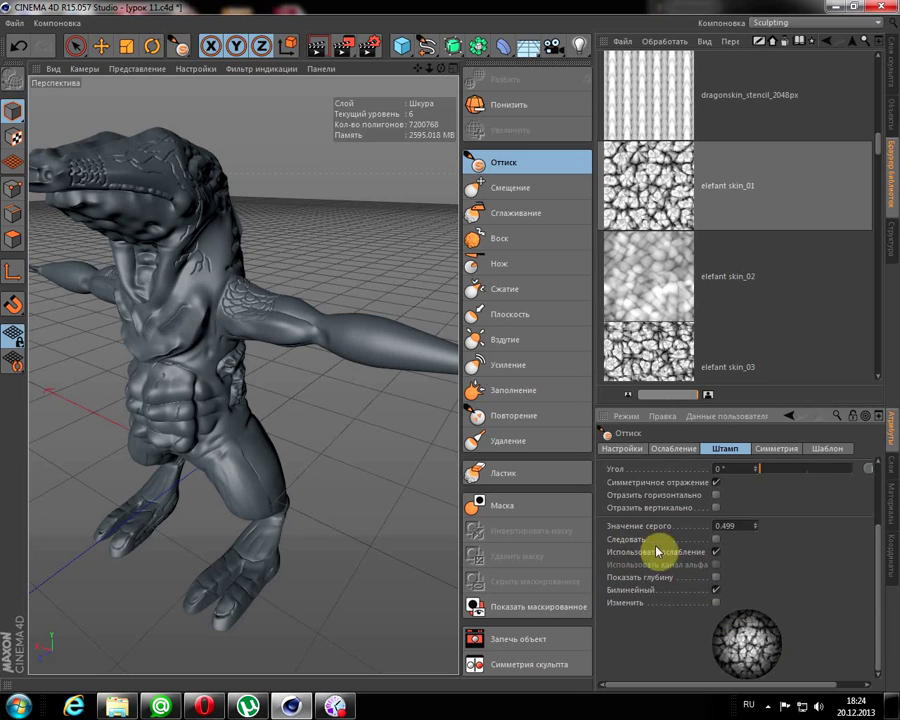
{"action": "scroll", "coordinate": [810, 540], "scroll_direction": "up", "scroll_amount": 3}
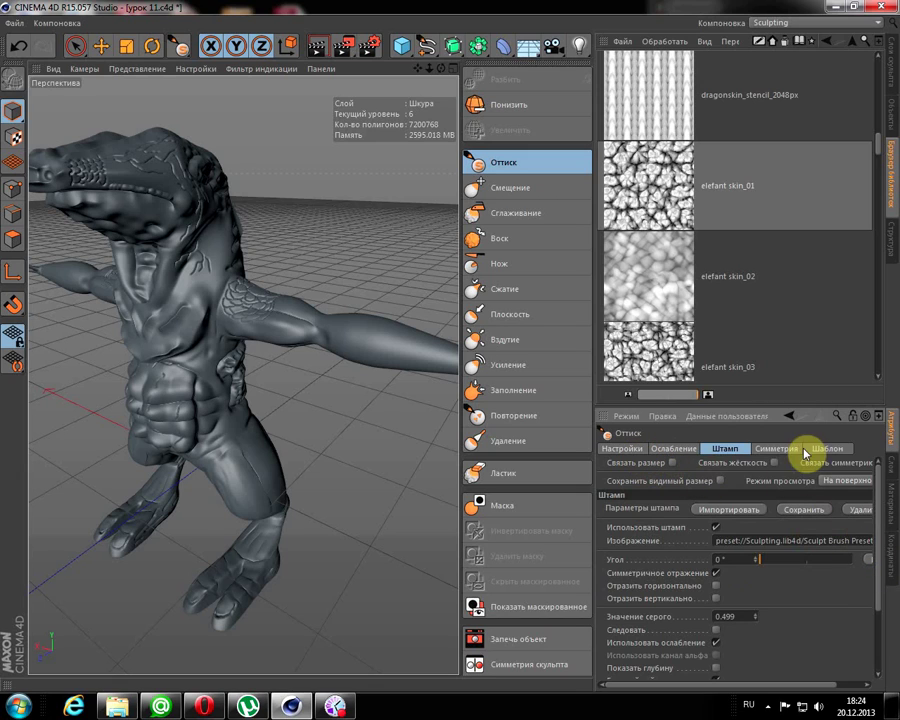
{"action": "left_click", "coordinate": [776, 451]}
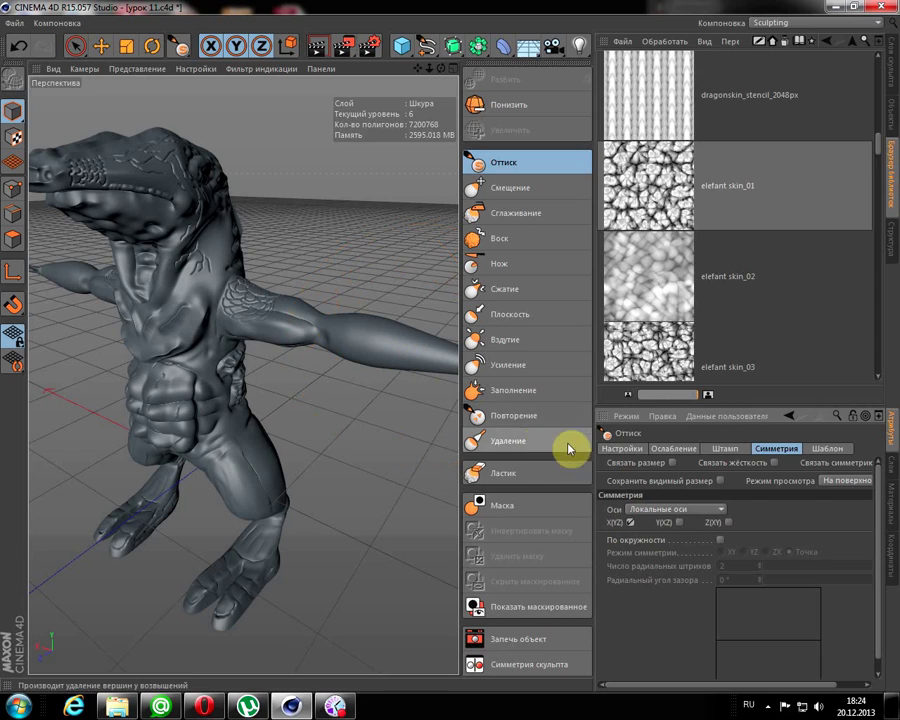
- Set the Оттиск brush radius to 20 in its Settings
{"action": "left_click", "coordinate": [628, 450]}
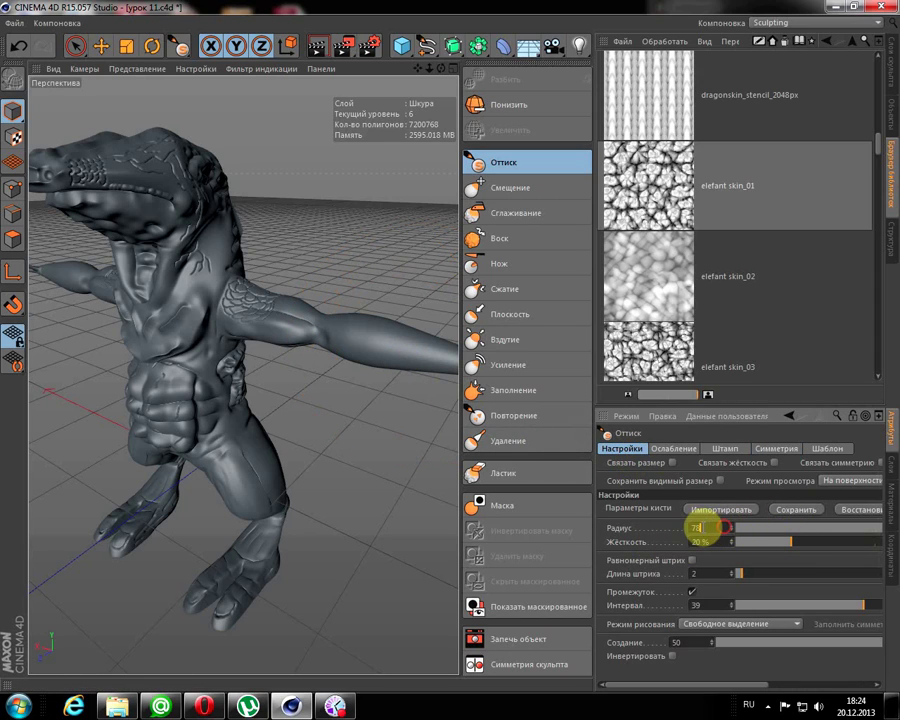
{"action": "double_click", "coordinate": [694, 527]}
{"action": "type", "text": "20"}
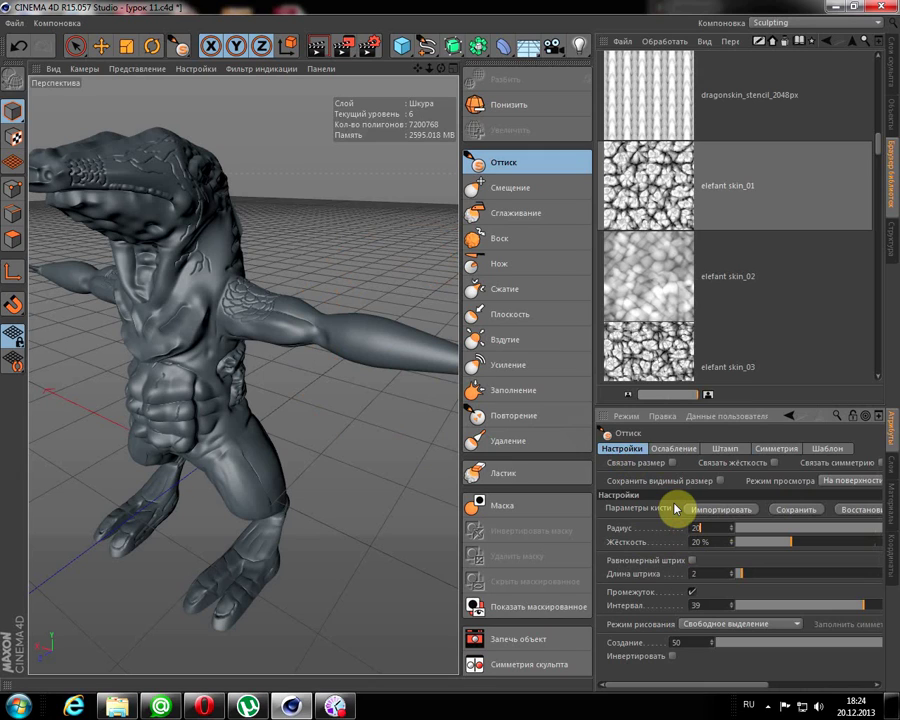
{"action": "key", "text": "Return"}
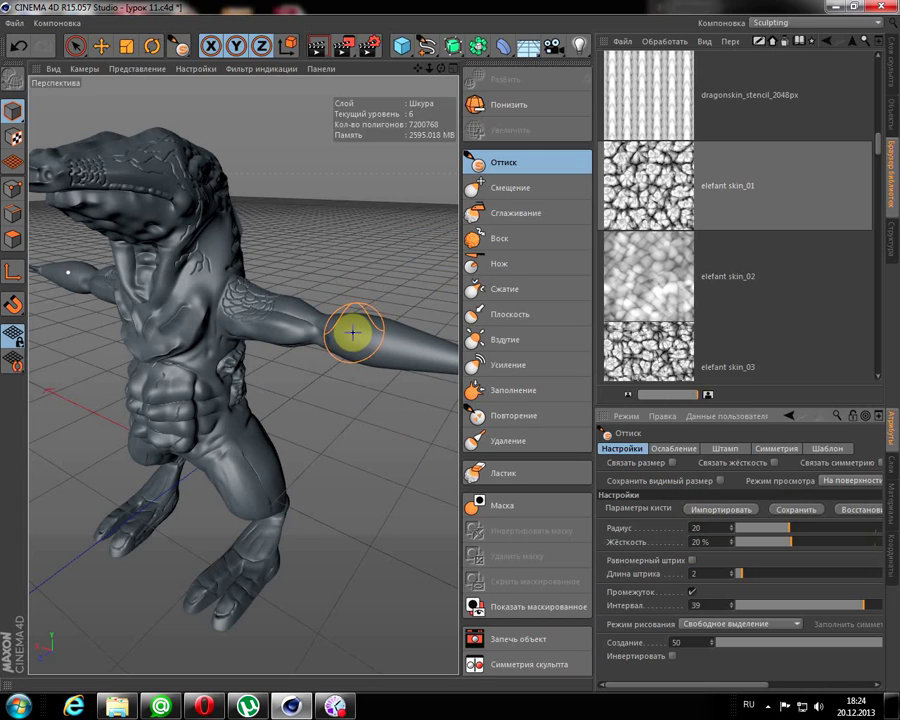
- Zoom and orbit the view to show the creature's arm side-on
{"action": "scroll", "coordinate": [371, 290], "scroll_direction": "up", "scroll_amount": 2}
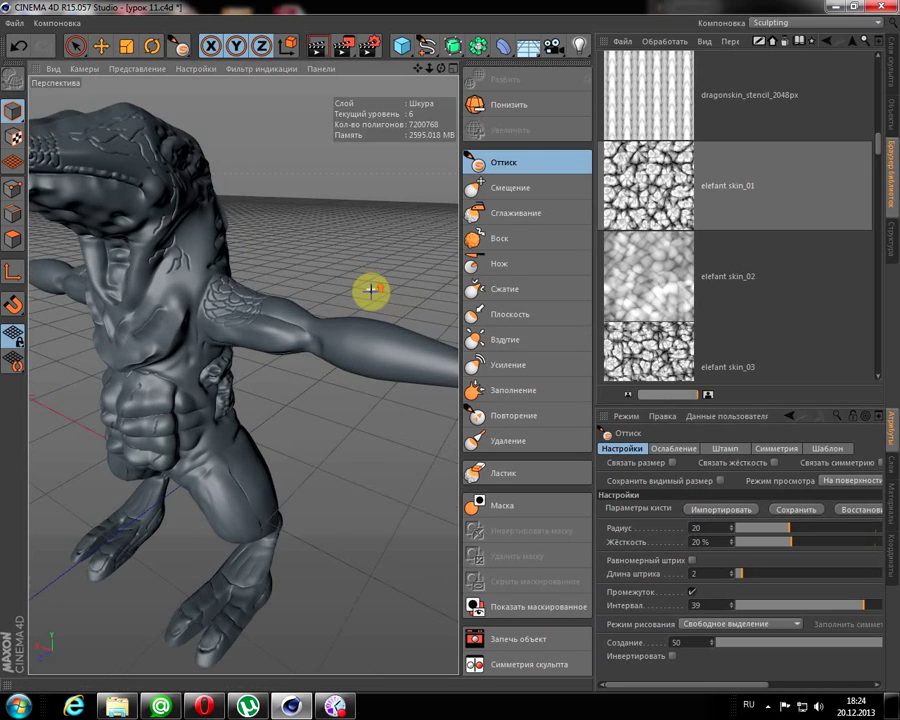
{"action": "left_click_drag", "start_coordinate": [403, 68], "coordinate": [354, 128], "text": "alt"}
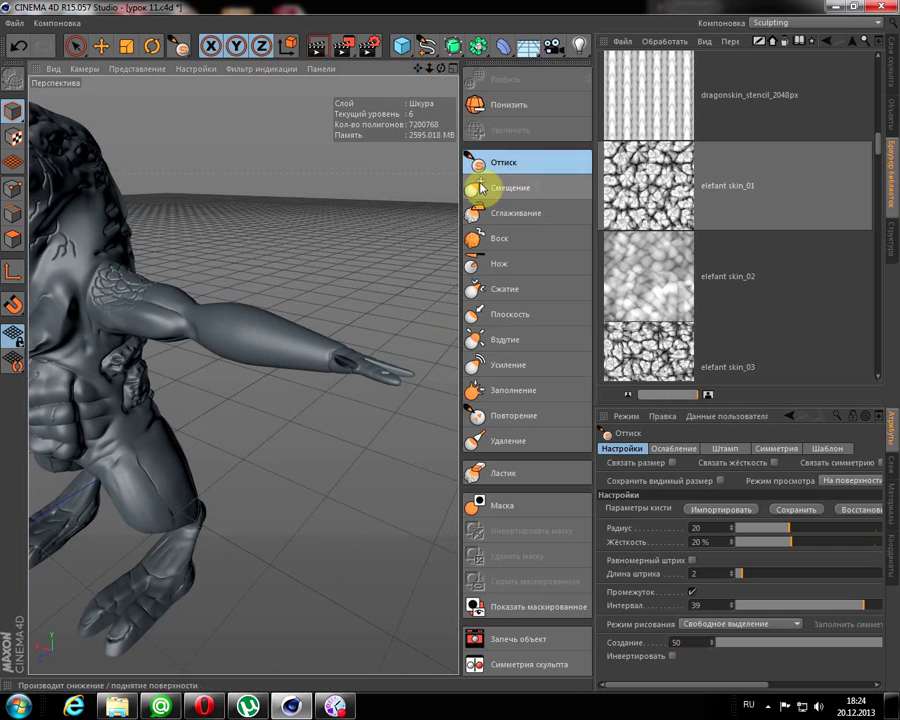
{"action": "left_click_drag", "start_coordinate": [445, 75], "coordinate": [358, 226]}
{"action": "scroll", "coordinate": [292, 300], "scroll_direction": "up", "scroll_amount": 2}
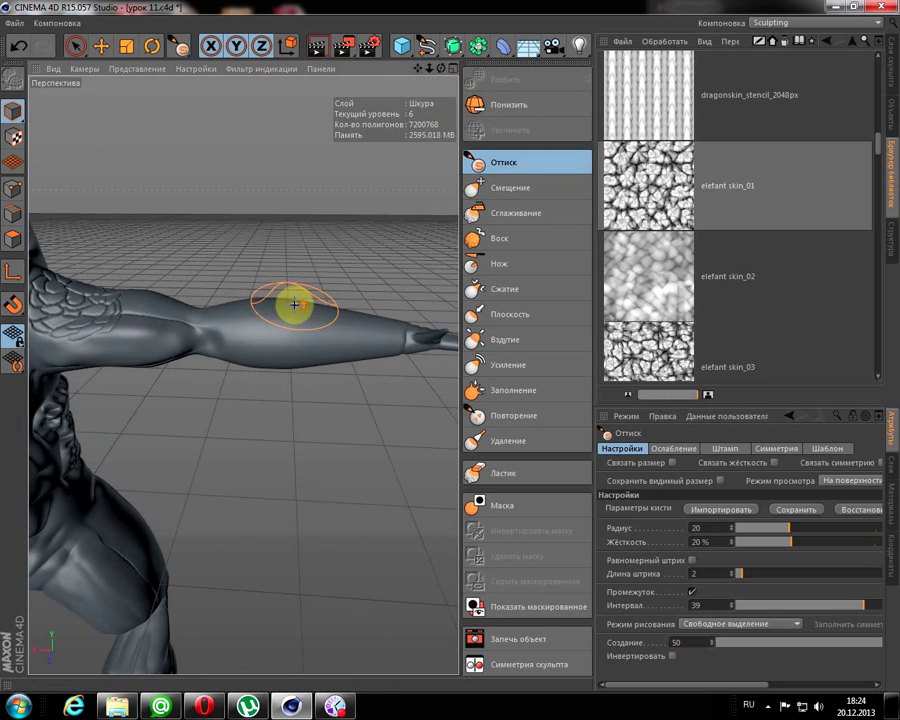
- Stamp test elephant-skin dabs and strokes across the middle of the arm
{"action": "left_click", "coordinate": [251, 335]}
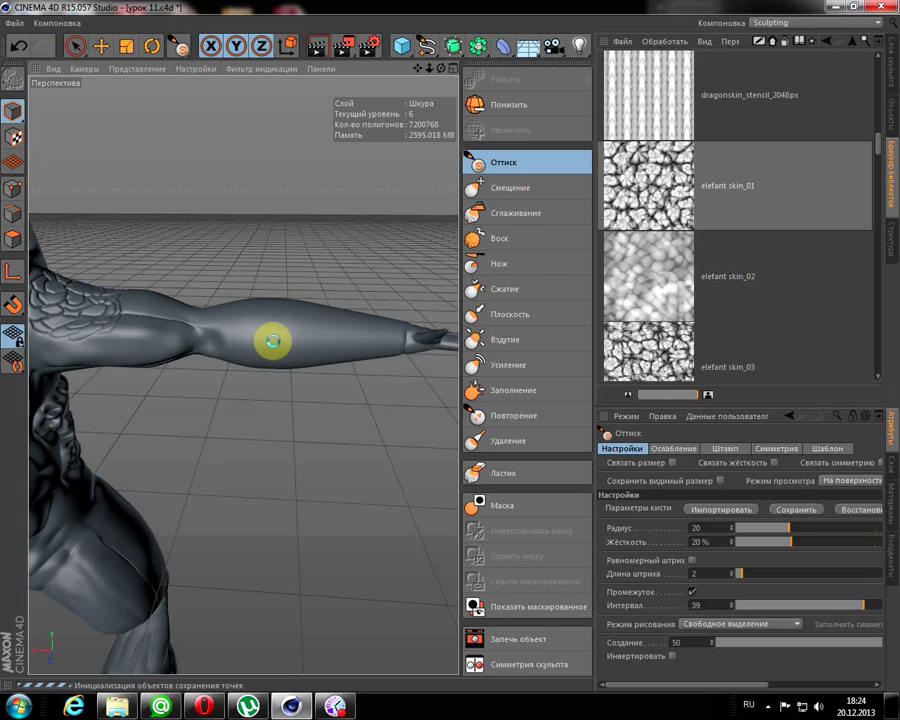
{"action": "scroll", "coordinate": [273, 341], "scroll_direction": "up", "scroll_amount": 3}
{"action": "scroll", "coordinate": [248, 374], "scroll_direction": "up", "scroll_amount": 2}
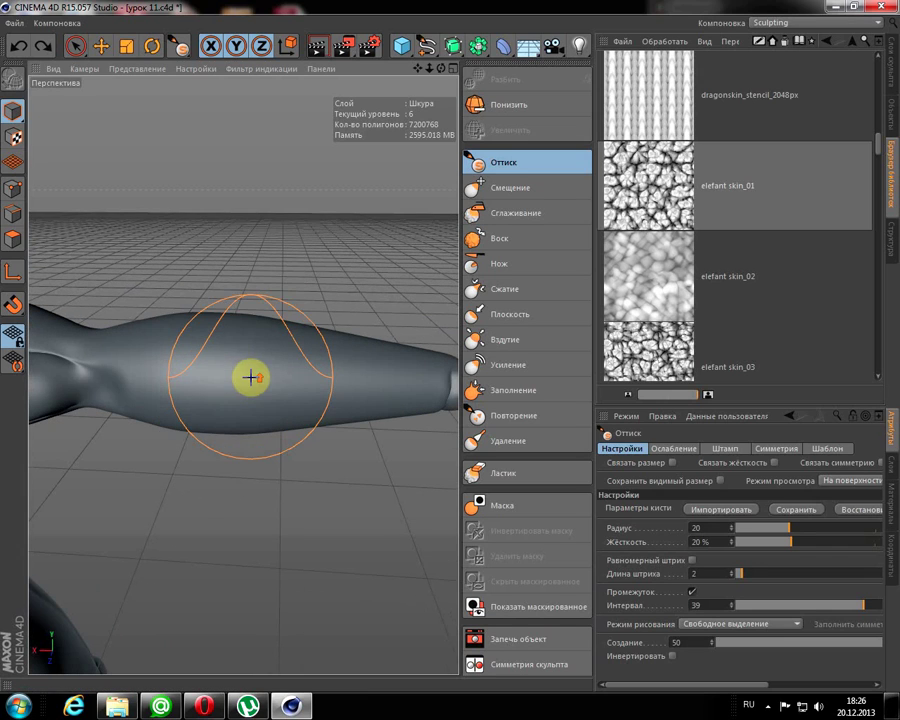
{"action": "left_click", "coordinate": [218, 376]}
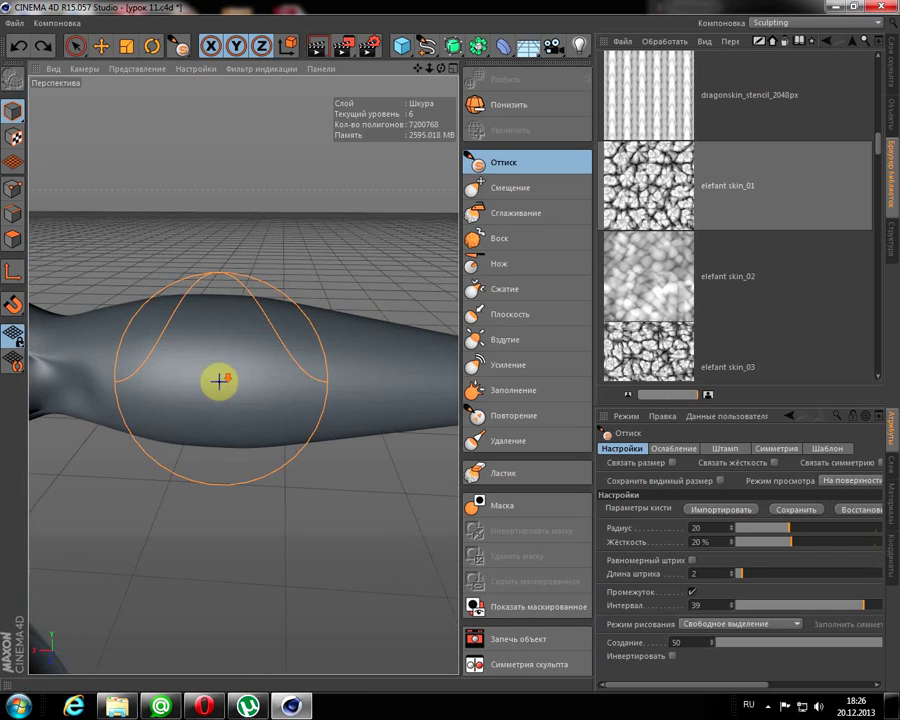
{"action": "left_click", "coordinate": [221, 376]}
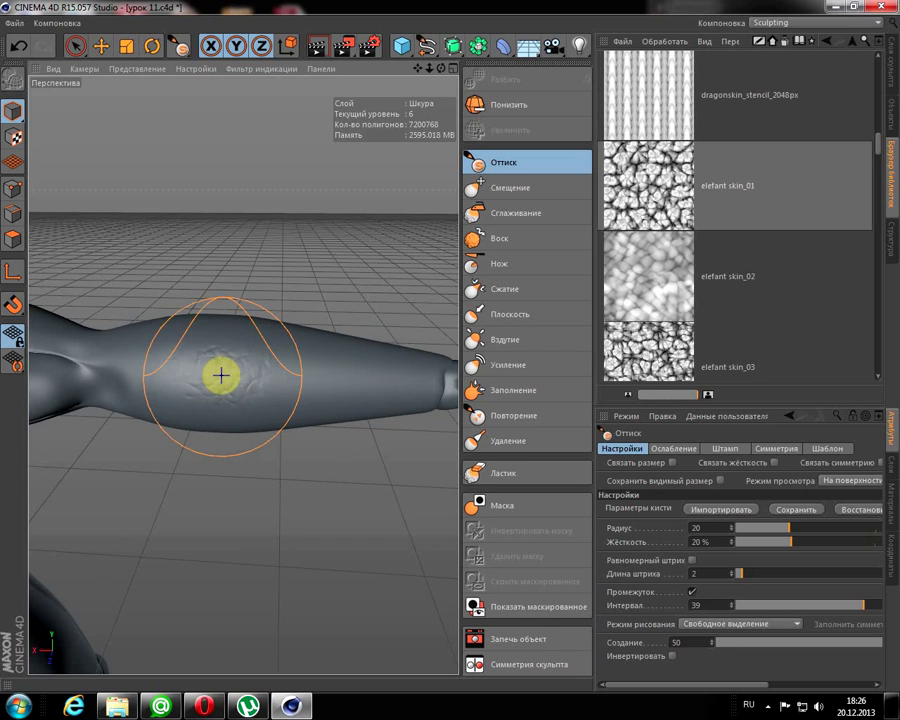
{"action": "left_click_drag", "start_coordinate": [221, 376], "coordinate": [257, 372]}
{"action": "scroll", "coordinate": [261, 388], "scroll_direction": "up", "scroll_amount": 2}
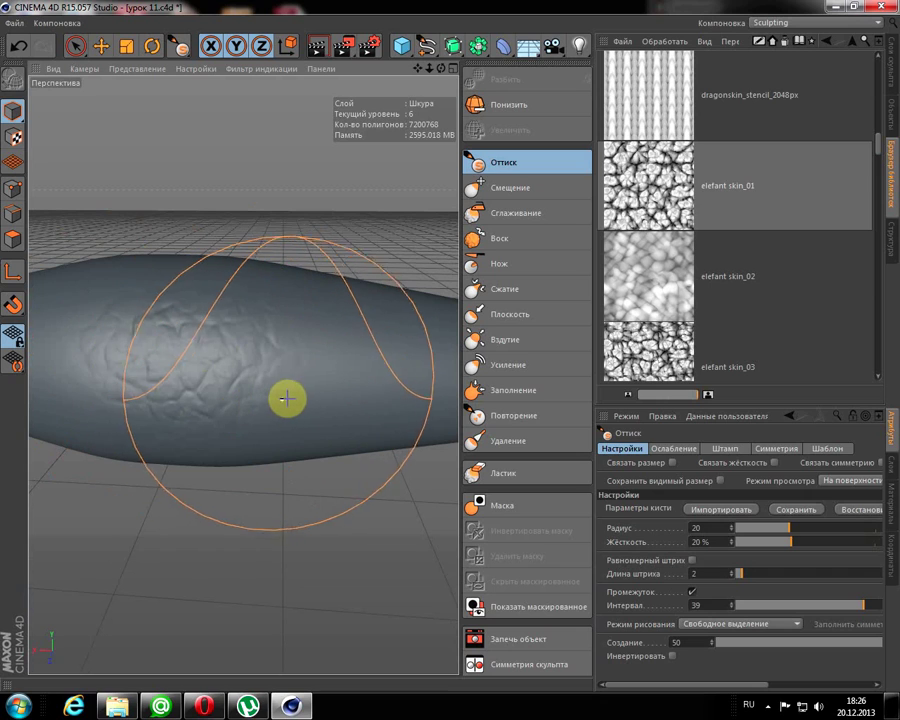
{"action": "scroll", "coordinate": [312, 376], "scroll_direction": "down", "scroll_amount": 2}
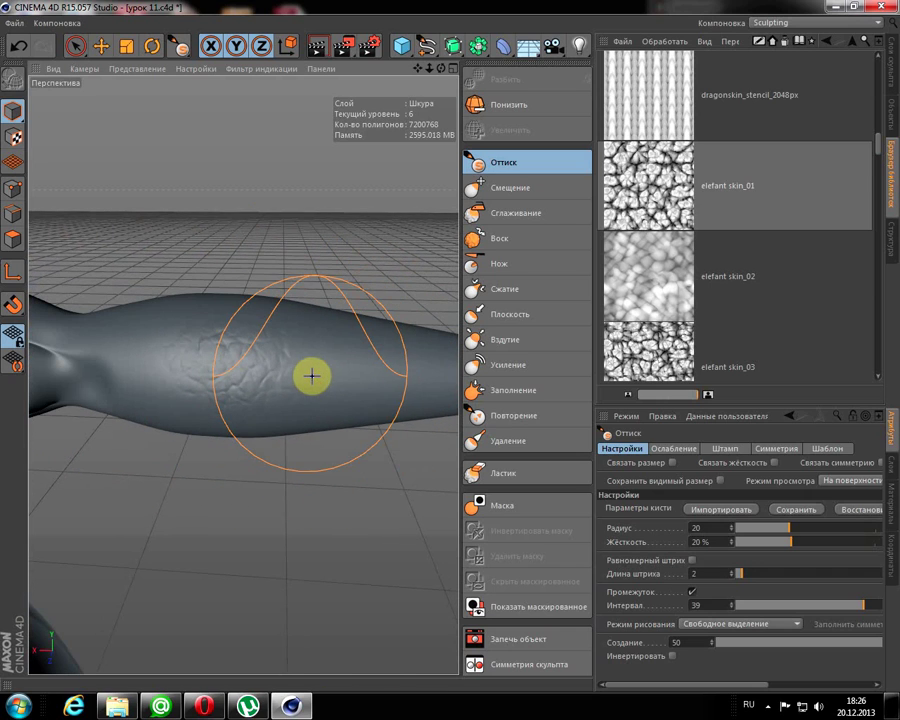
{"action": "left_click_drag", "start_coordinate": [312, 376], "coordinate": [279, 376]}
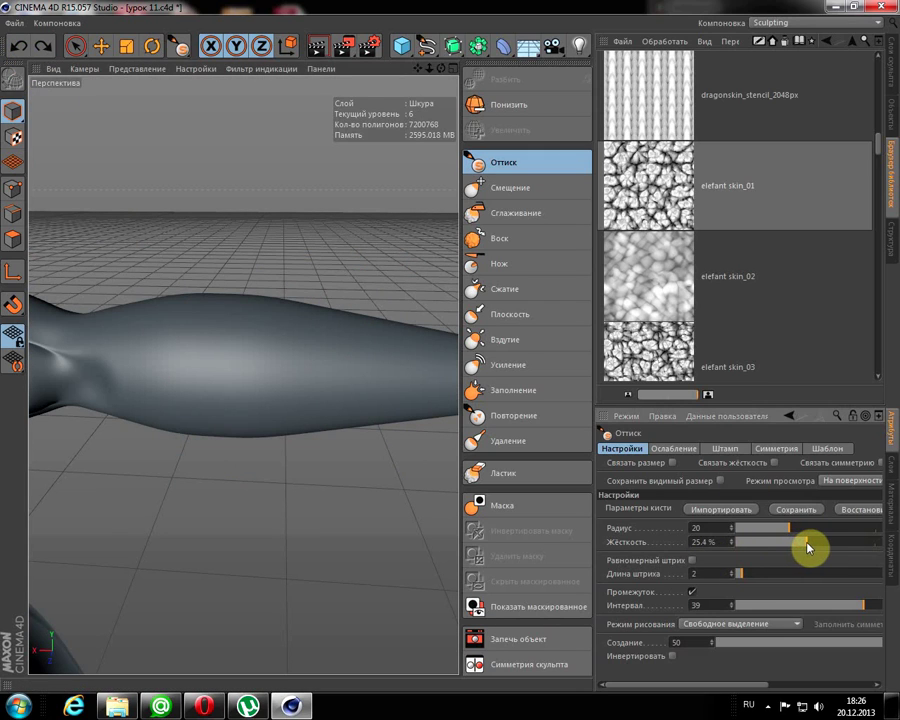
- Raise hardness to about 27.7%, test a skin stroke on the arm, and undo it
{"action": "left_click_drag", "start_coordinate": [799, 547], "coordinate": [812, 541]}
{"action": "left_click_drag", "start_coordinate": [249, 386], "coordinate": [346, 368]}
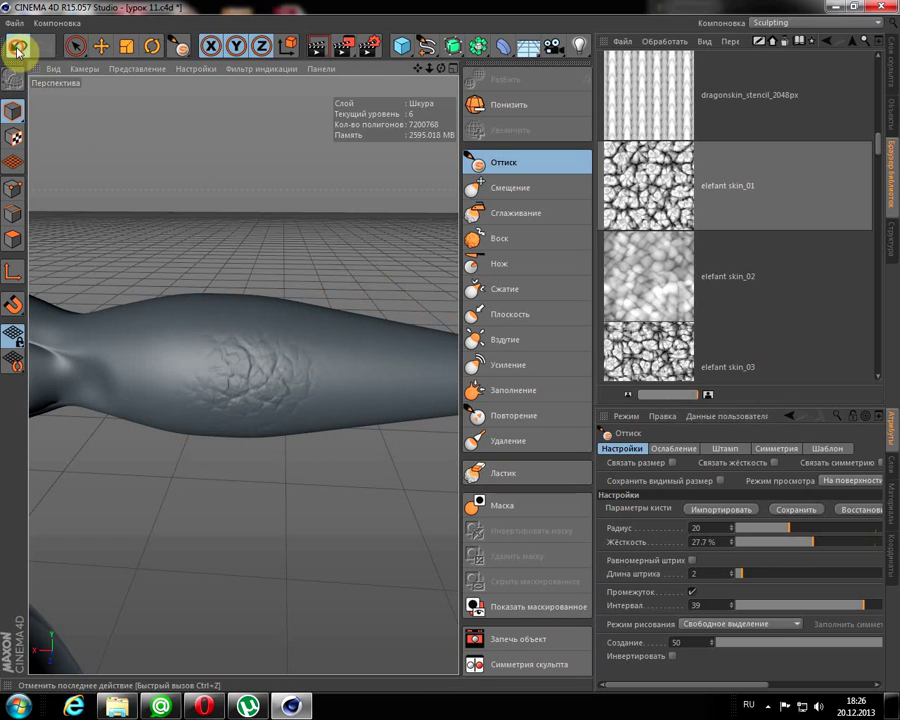
{"action": "left_click", "coordinate": [18, 45]}
- Set hardness to 35%, stamp test skin strokes on the arm, then undo them
{"action": "left_click", "coordinate": [704, 541]}
{"action": "type", "text": "35"}
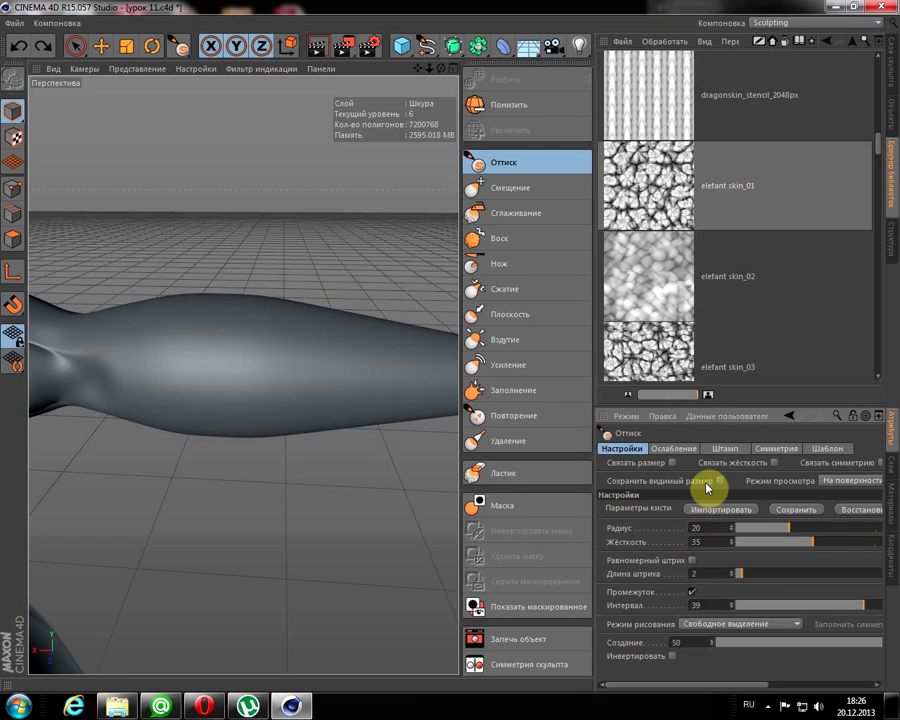
{"action": "left_click_drag", "start_coordinate": [230, 378], "coordinate": [233, 388]}
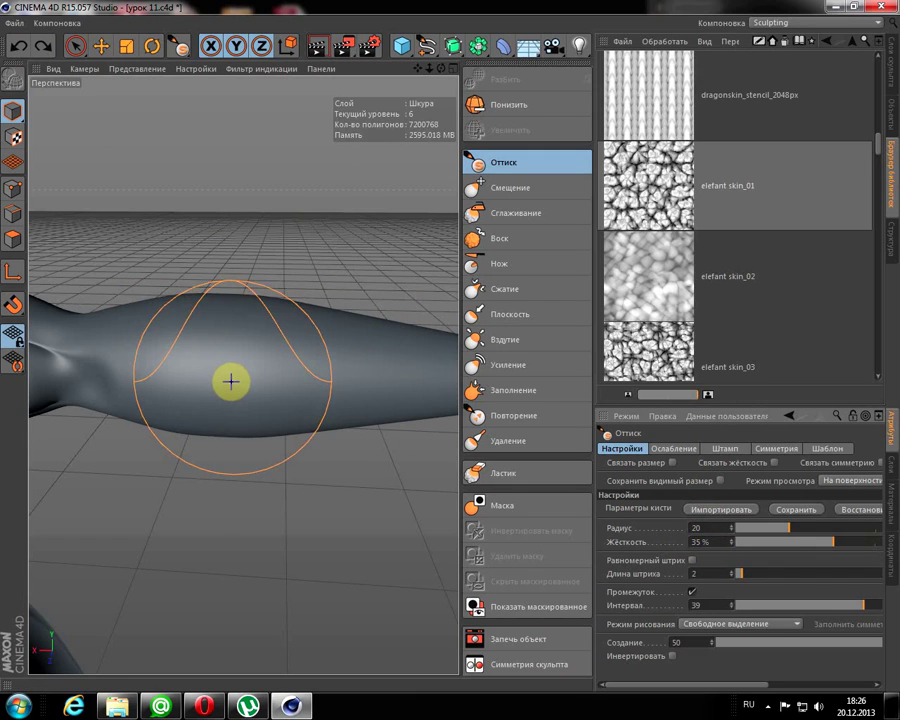
{"action": "left_click", "coordinate": [341, 398]}
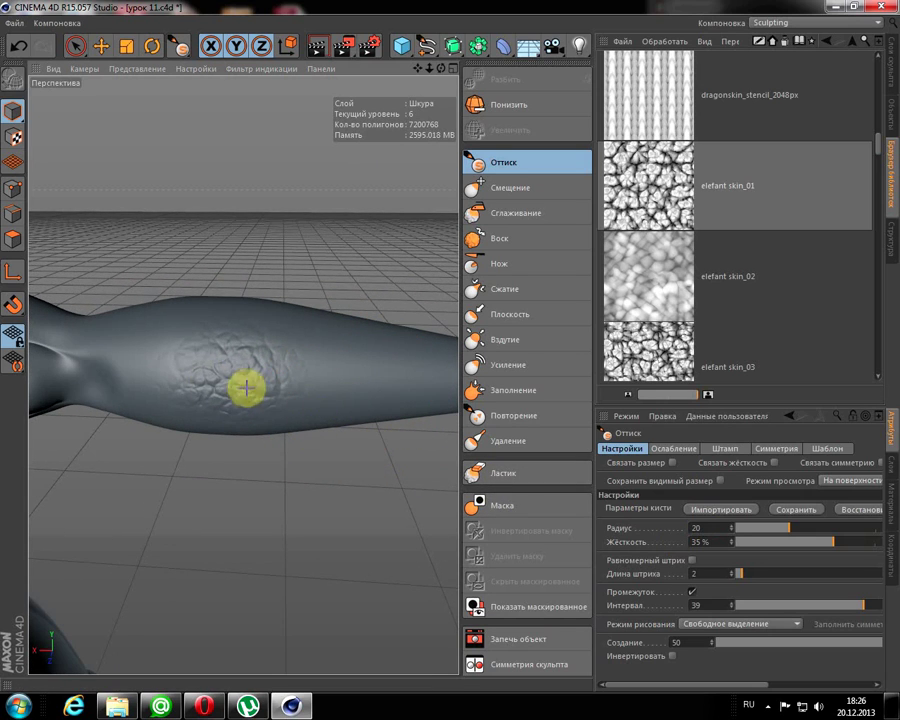
{"action": "left_click", "coordinate": [20, 45]}
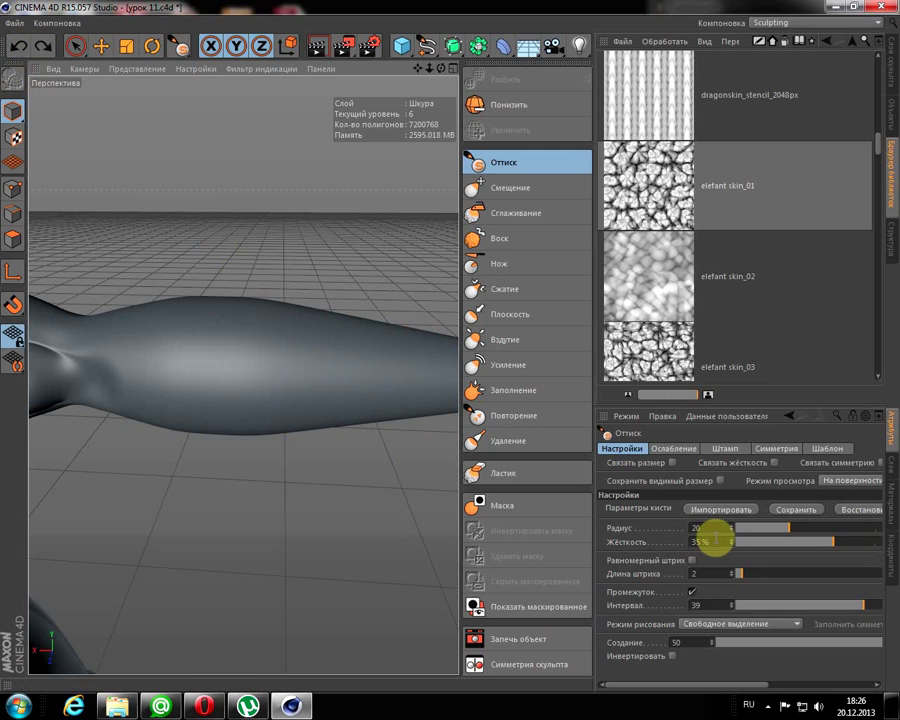
- Set the Оттиск brush hardness to 45 % and stamp elephant-skin texture onto the arm
{"action": "double_click", "coordinate": [716, 540]}
{"action": "type", "text": "45"}
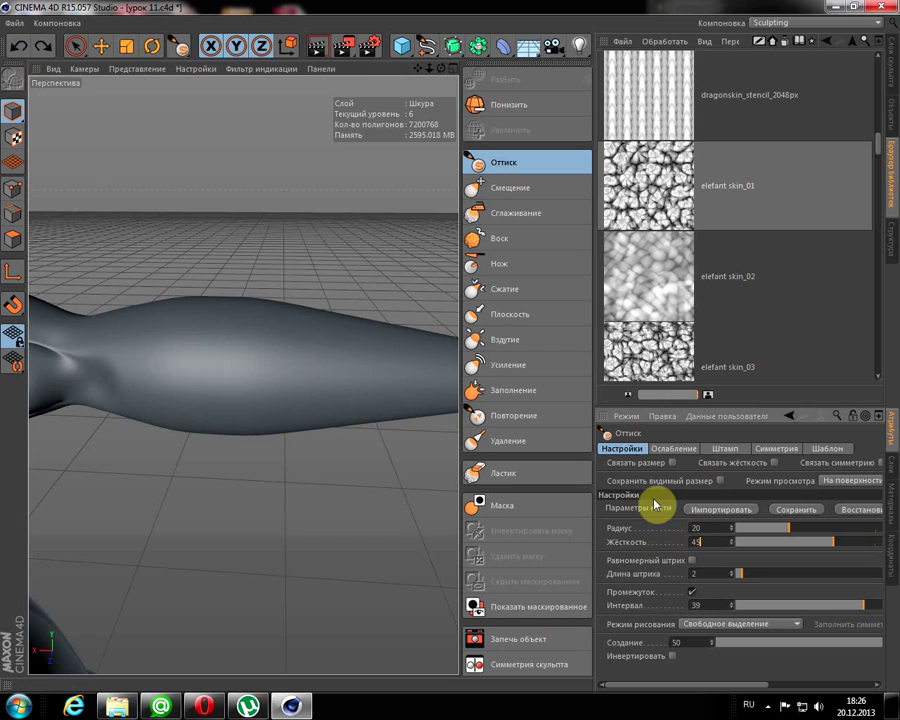
{"action": "left_click", "coordinate": [233, 364]}
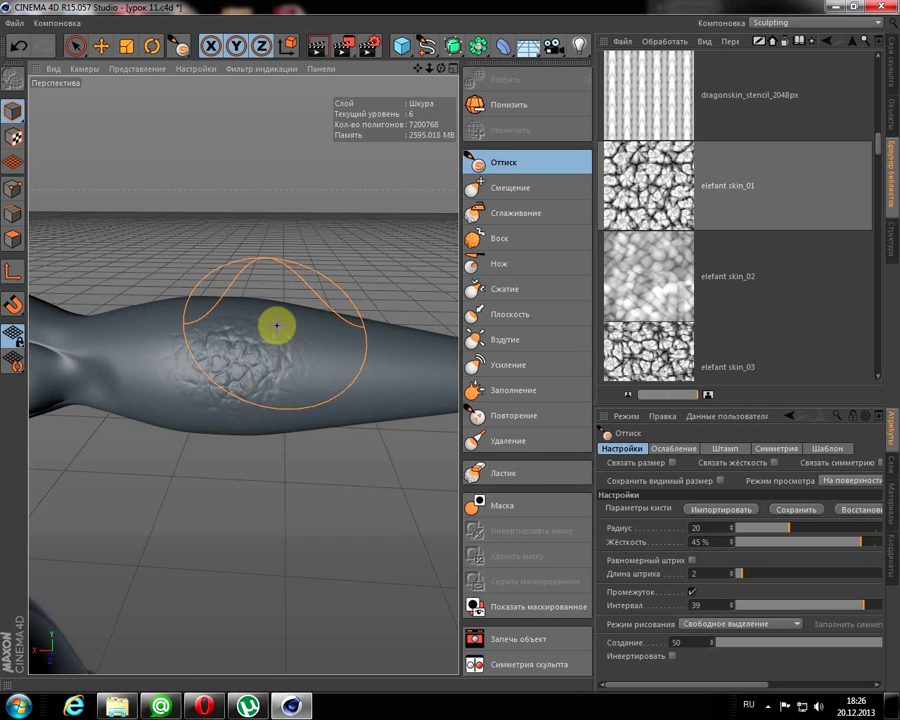
{"action": "scroll", "coordinate": [274, 324], "scroll_direction": "down", "scroll_amount": 2}
{"action": "scroll", "coordinate": [276, 330], "scroll_direction": "down", "scroll_amount": 3}
{"action": "scroll", "coordinate": [266, 394], "scroll_direction": "up", "scroll_amount": 3}
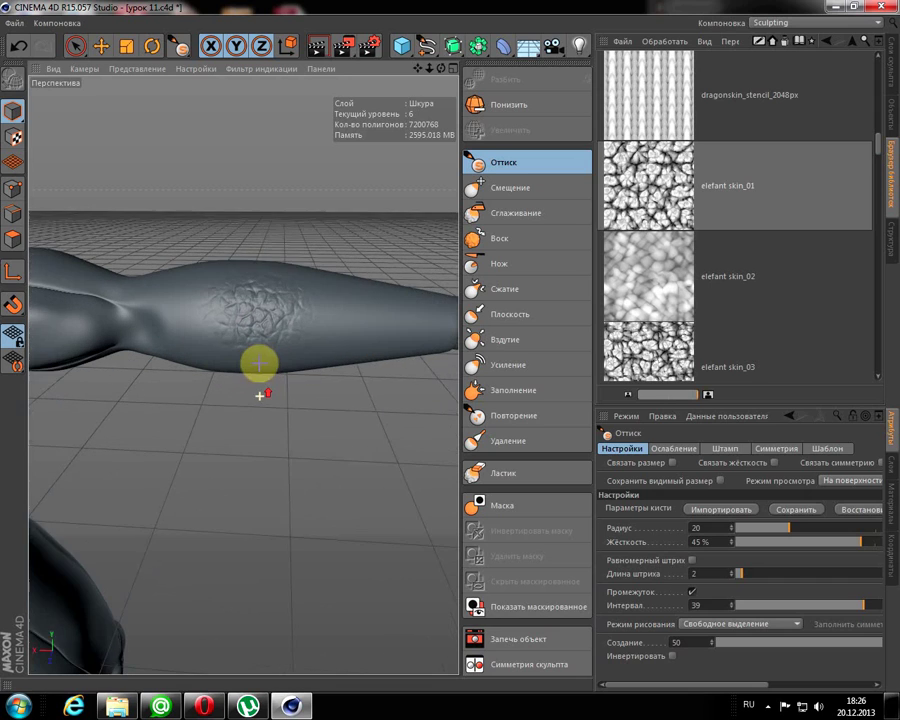
{"action": "scroll", "coordinate": [322, 322], "scroll_direction": "up", "scroll_amount": 2}
{"action": "scroll", "coordinate": [323, 319], "scroll_direction": "down", "scroll_amount": 1}
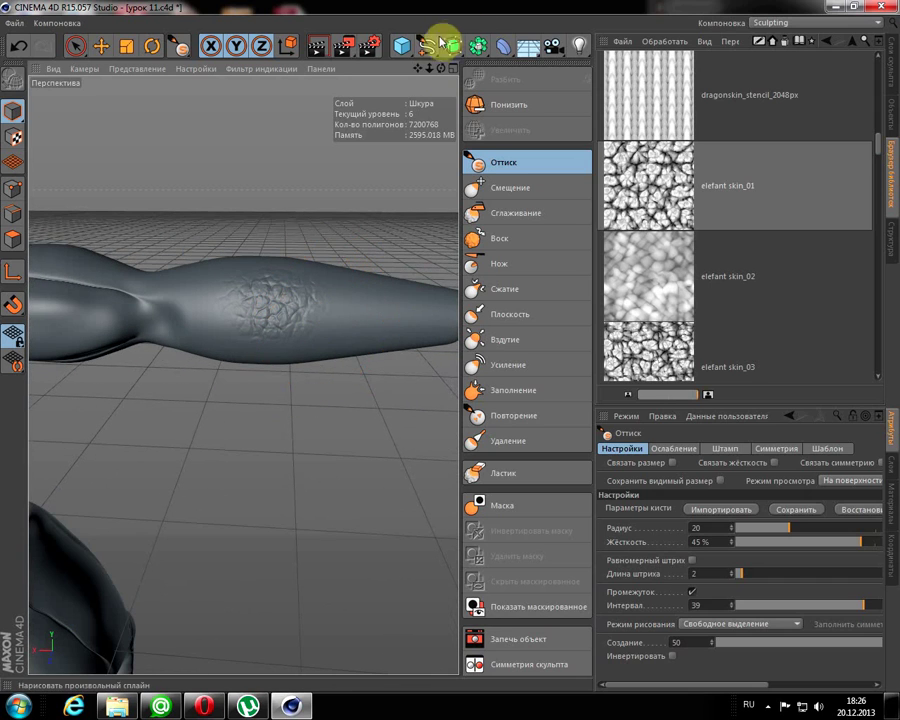
- Extend the elephant-skin stamp strokes across the forearm toward its left end and underside
{"action": "left_click_drag", "start_coordinate": [418, 72], "coordinate": [353, 114]}
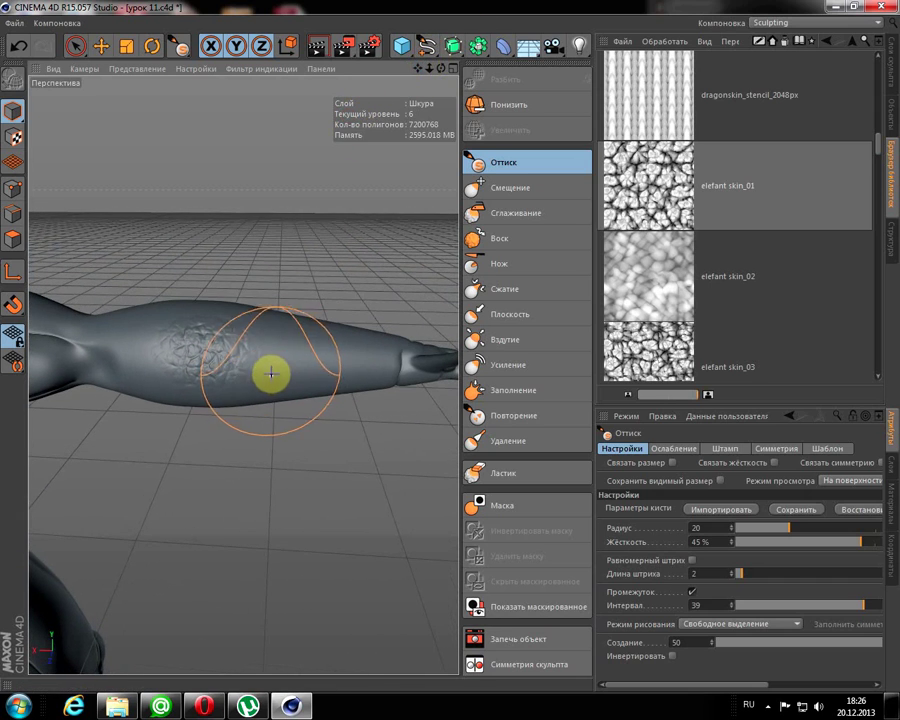
{"action": "left_click_drag", "start_coordinate": [273, 372], "coordinate": [323, 365]}
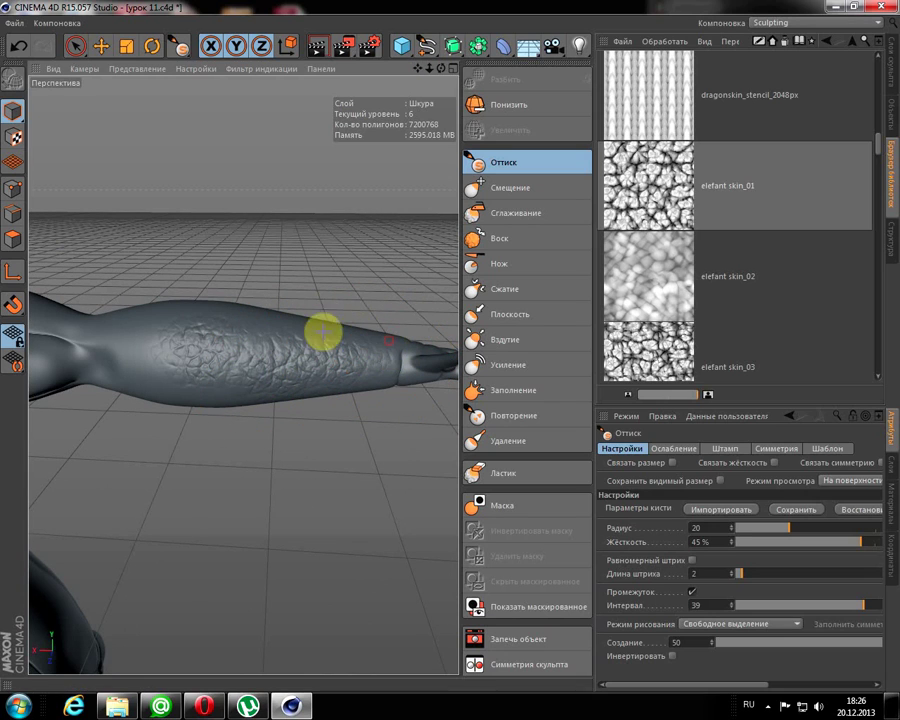
{"action": "mouse_move", "coordinate": [265, 320]}
{"action": "left_mouse_down"}
{"action": "mouse_move", "coordinate": [186, 310]}
{"action": "mouse_move", "coordinate": [104, 332]}
{"action": "left_mouse_up"}
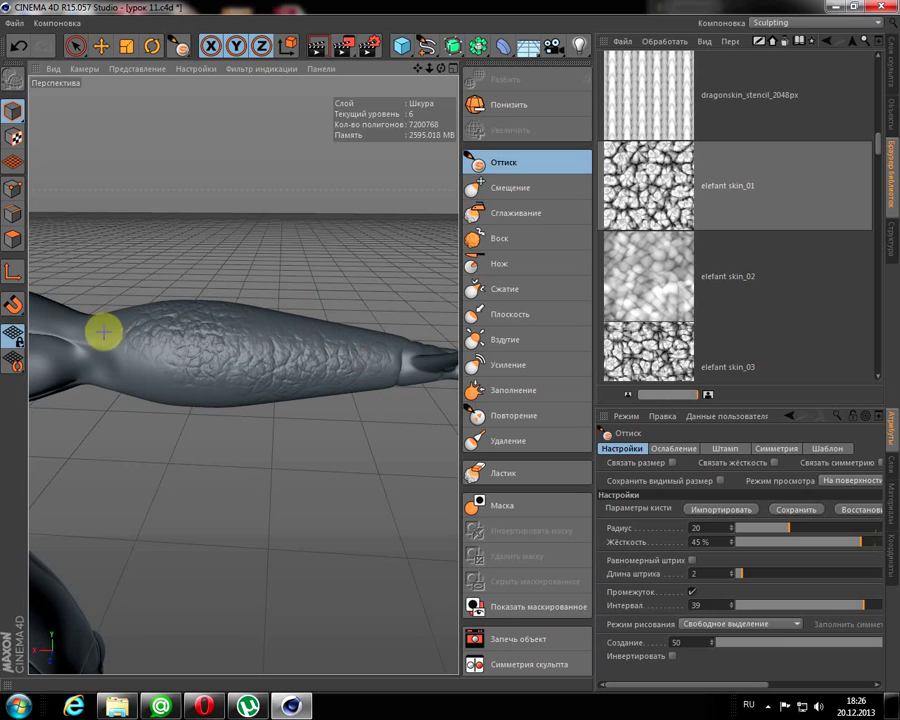
{"action": "left_click_drag", "start_coordinate": [161, 392], "coordinate": [221, 392]}
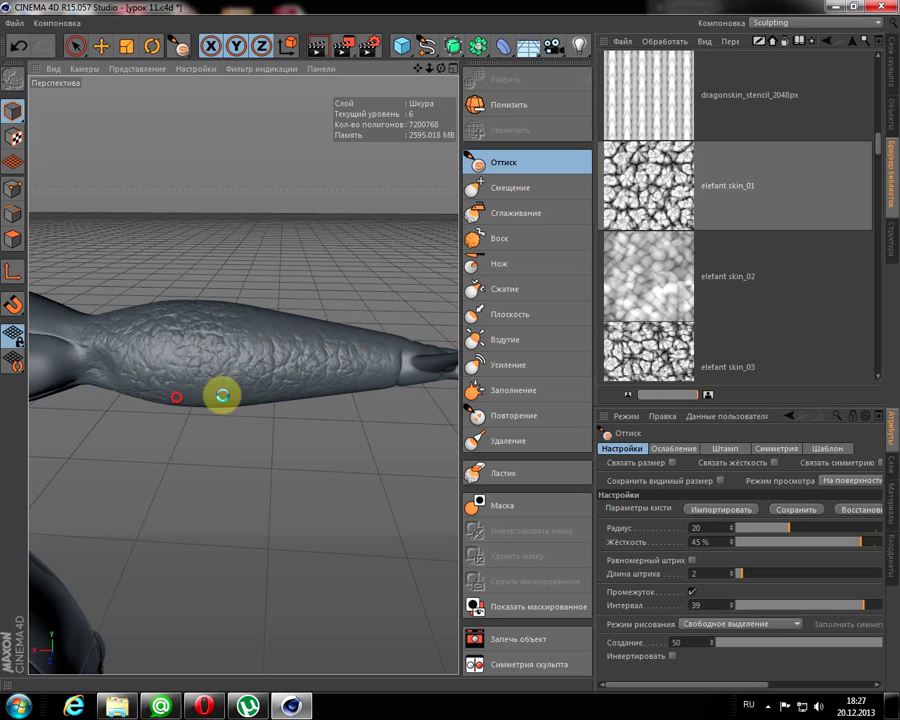
{"action": "left_click_drag", "start_coordinate": [418, 70], "coordinate": [325, 92]}
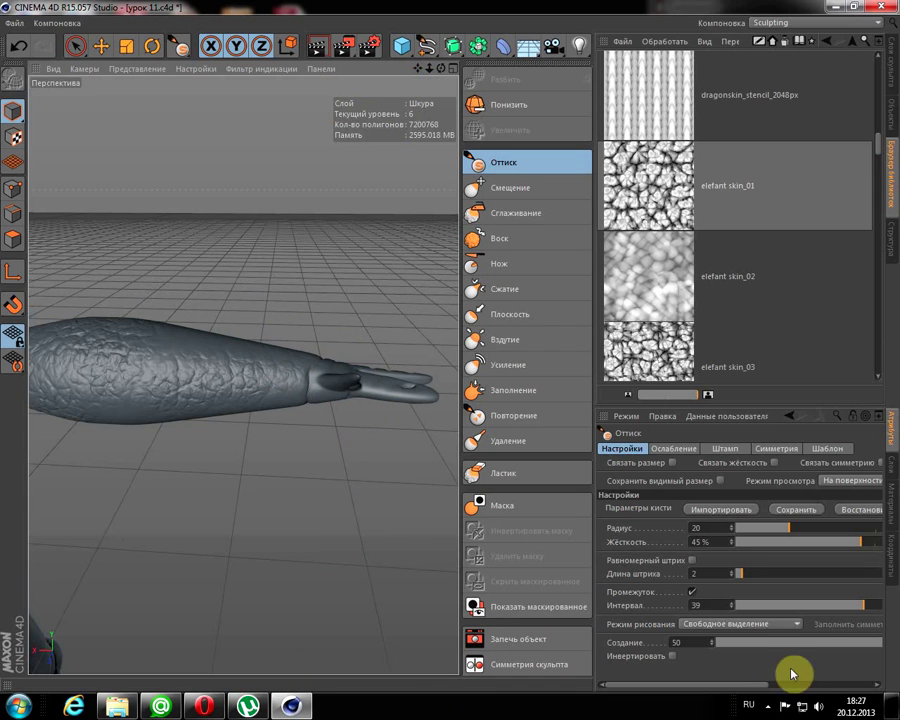
- Switch the brush to radius 5 and frame the creature's torso and arm base
{"action": "left_click", "coordinate": [768, 705]}
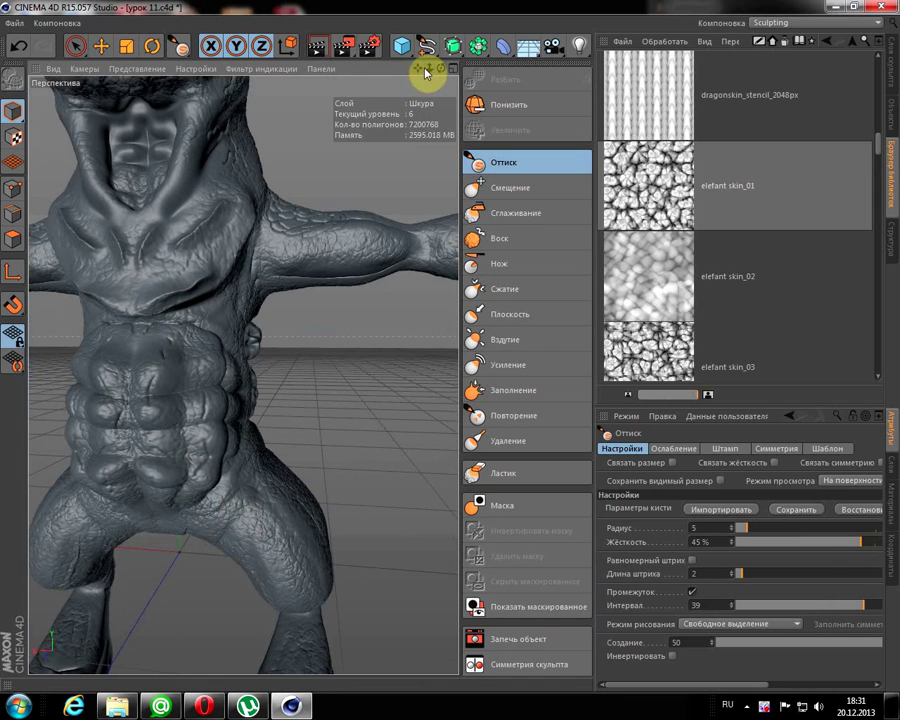
{"action": "left_click_drag", "start_coordinate": [418, 73], "coordinate": [388, 10]}
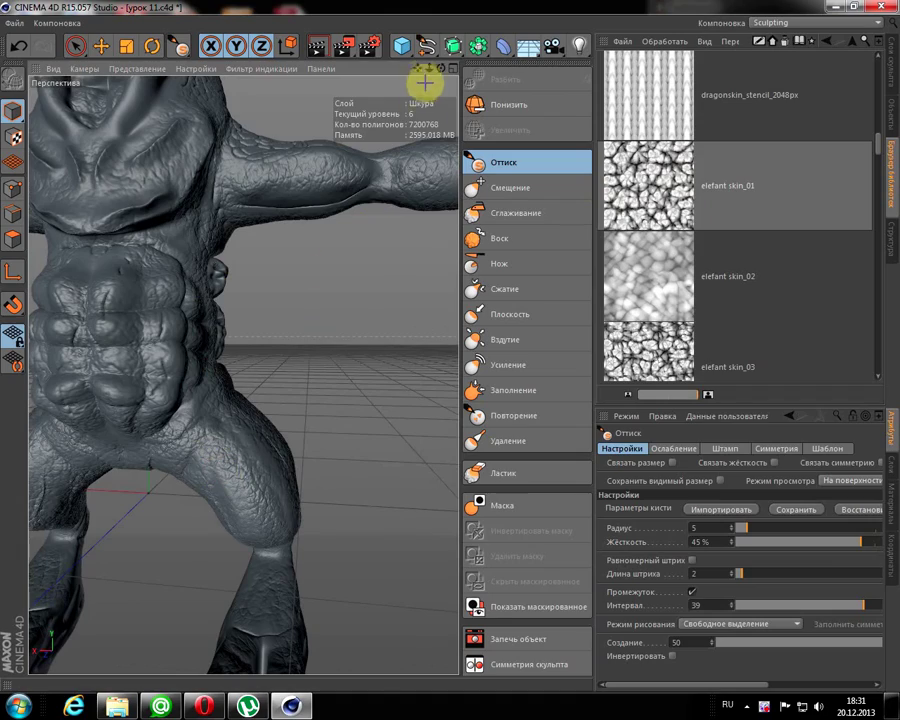
{"action": "mouse_move", "coordinate": [418, 73]}
{"action": "left_mouse_down"}
{"action": "mouse_move", "coordinate": [361, 201]}
{"action": "mouse_move", "coordinate": [325, 328]}
{"action": "mouse_move", "coordinate": [415, 143]}
{"action": "left_mouse_up"}
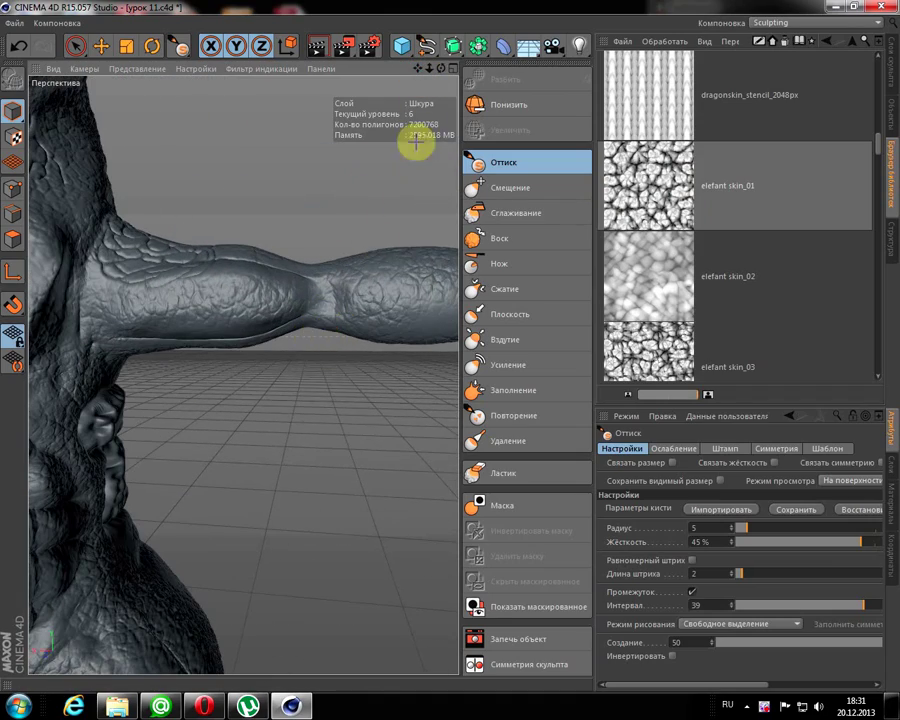
{"action": "mouse_move", "coordinate": [440, 75]}
{"action": "left_mouse_down"}
{"action": "mouse_move", "coordinate": [368, 187]}
{"action": "mouse_move", "coordinate": [181, 165]}
{"action": "mouse_move", "coordinate": [85, 107]}
{"action": "mouse_move", "coordinate": [416, 96]}
{"action": "mouse_move", "coordinate": [108, 494]}
{"action": "mouse_move", "coordinate": [101, 530]}
{"action": "mouse_move", "coordinate": [395, 103]}
{"action": "mouse_move", "coordinate": [243, 372]}
{"action": "left_mouse_up"}
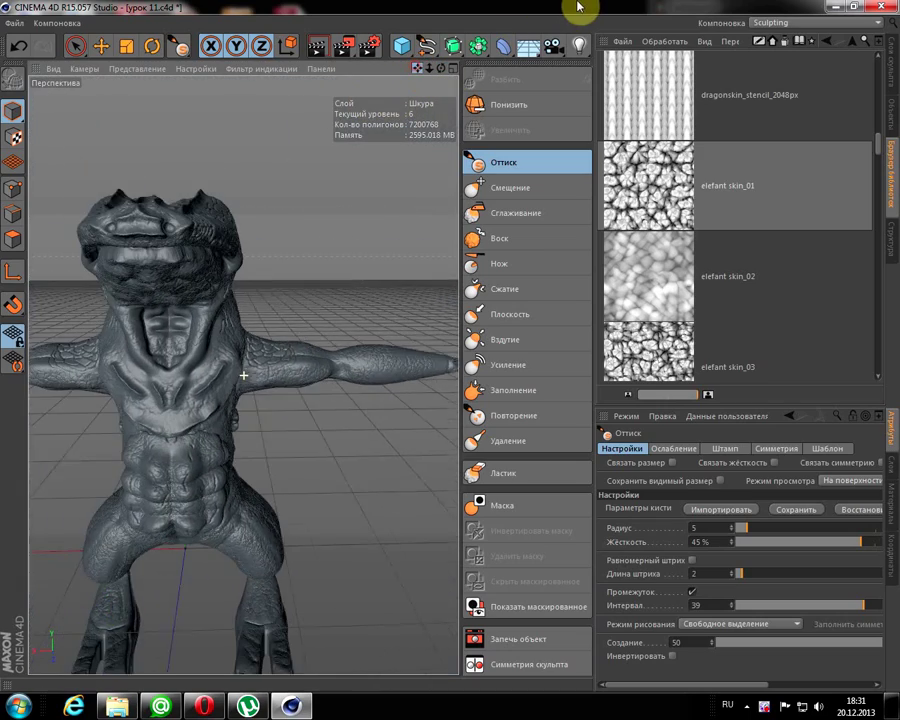
{"action": "scroll", "coordinate": [232, 420], "scroll_direction": "up", "scroll_amount": 2}
{"action": "scroll", "coordinate": [233, 425], "scroll_direction": "up", "scroll_amount": 2}
{"action": "scroll", "coordinate": [233, 425], "scroll_direction": "up", "scroll_amount": 2}
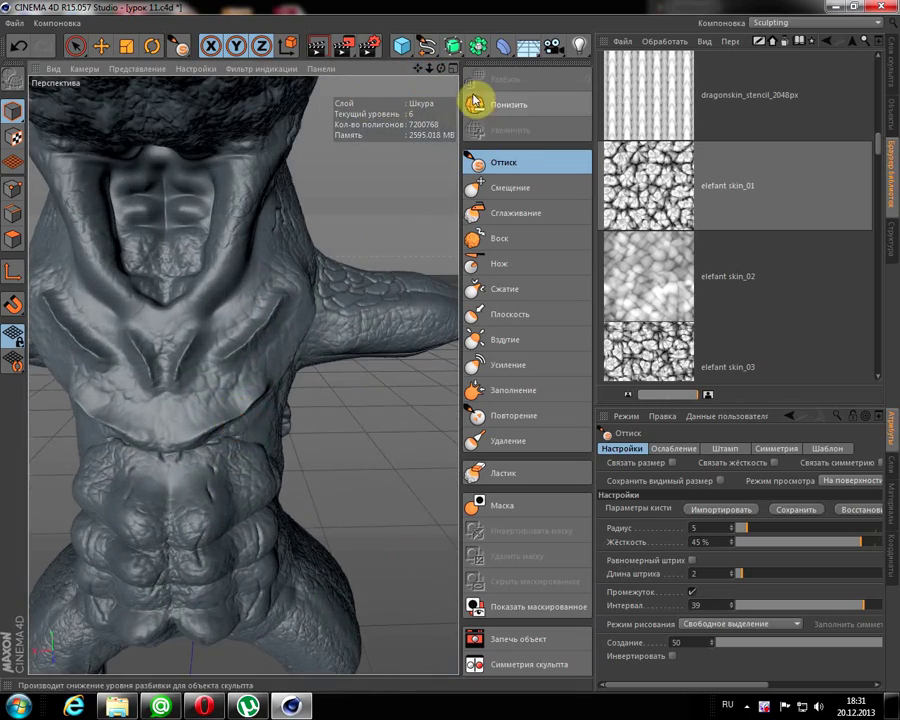
{"action": "mouse_move", "coordinate": [418, 70]}
{"action": "left_mouse_down"}
{"action": "mouse_move", "coordinate": [291, 321]}
{"action": "mouse_move", "coordinate": [296, 336]}
{"action": "left_mouse_up"}
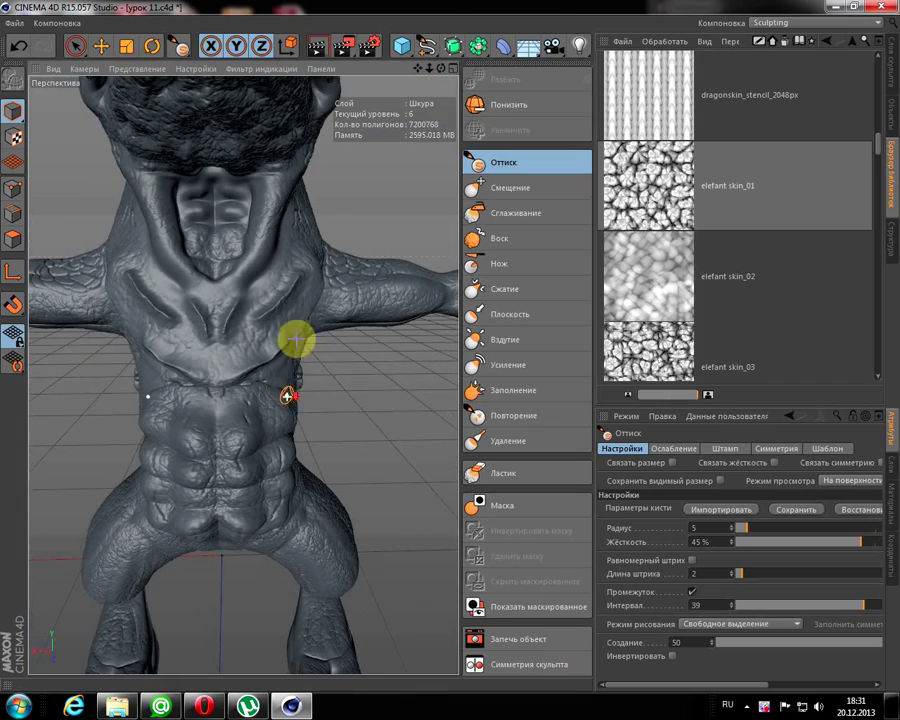
{"action": "mouse_move", "coordinate": [437, 70]}
{"action": "left_mouse_down"}
{"action": "mouse_move", "coordinate": [576, 32]}
{"action": "mouse_move", "coordinate": [452, 65]}
{"action": "mouse_move", "coordinate": [341, 40]}
{"action": "mouse_move", "coordinate": [231, 40]}
{"action": "mouse_move", "coordinate": [140, 18]}
{"action": "mouse_move", "coordinate": [62, 52]}
{"action": "mouse_move", "coordinate": [56, 110]}
{"action": "mouse_move", "coordinate": [47, 40]}
{"action": "left_mouse_up"}
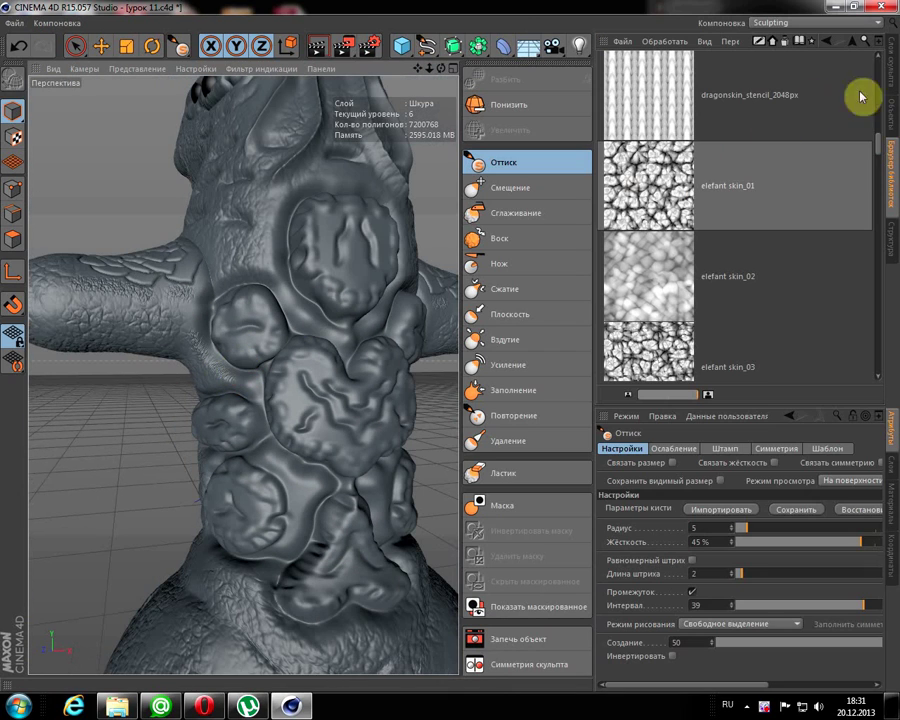
- Open the Sculpt Layers panel and lower the Шкура layer intensity to 89 %
{"action": "left_click", "coordinate": [893, 78]}
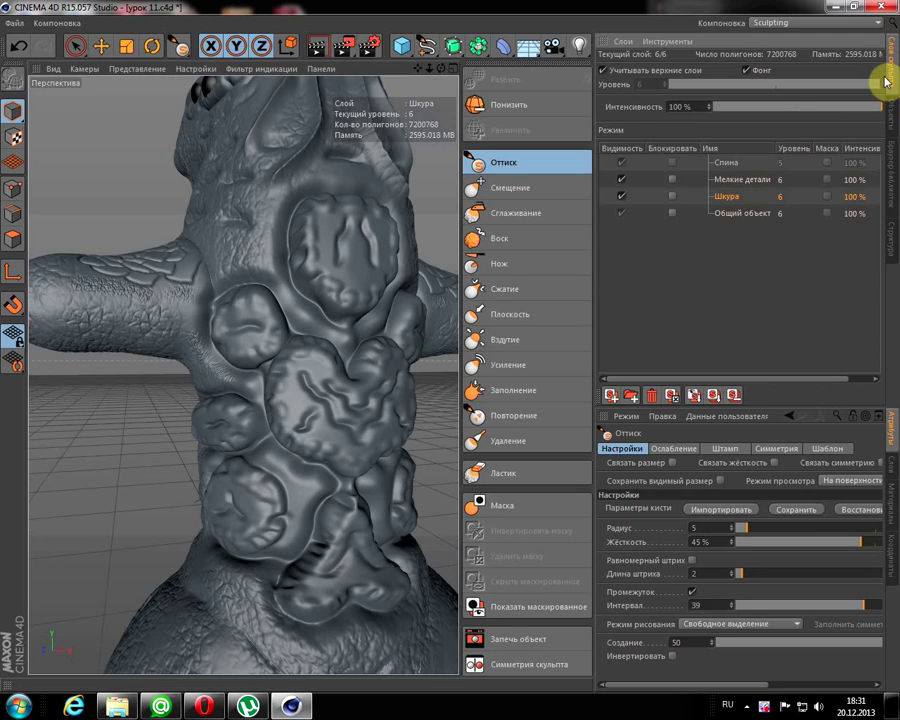
{"action": "scroll", "coordinate": [310, 278], "scroll_direction": "down", "scroll_amount": 2}
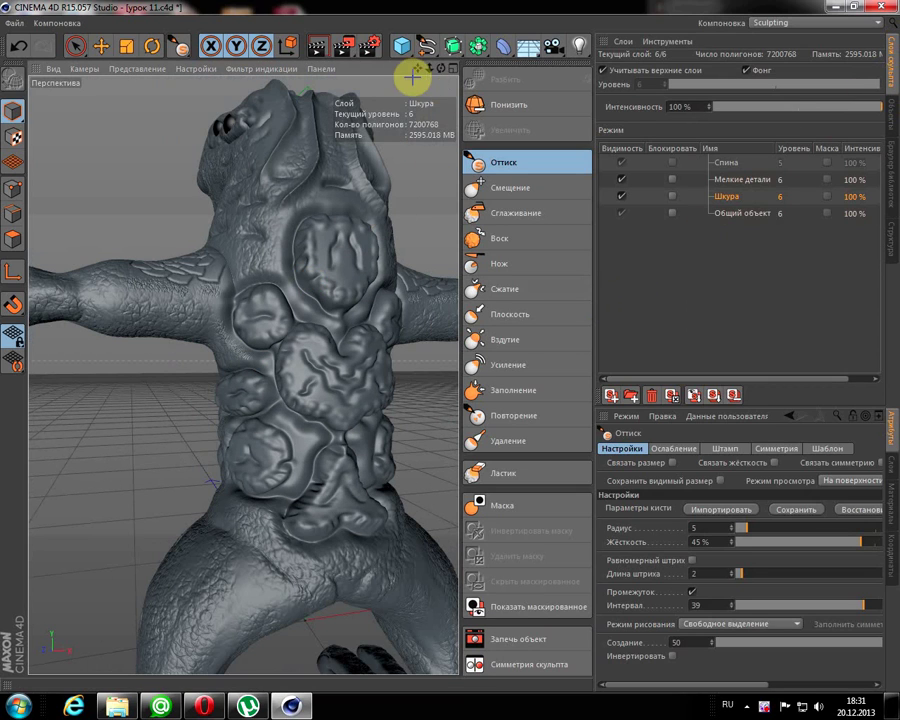
{"action": "left_click_drag", "start_coordinate": [421, 77], "coordinate": [510, 96]}
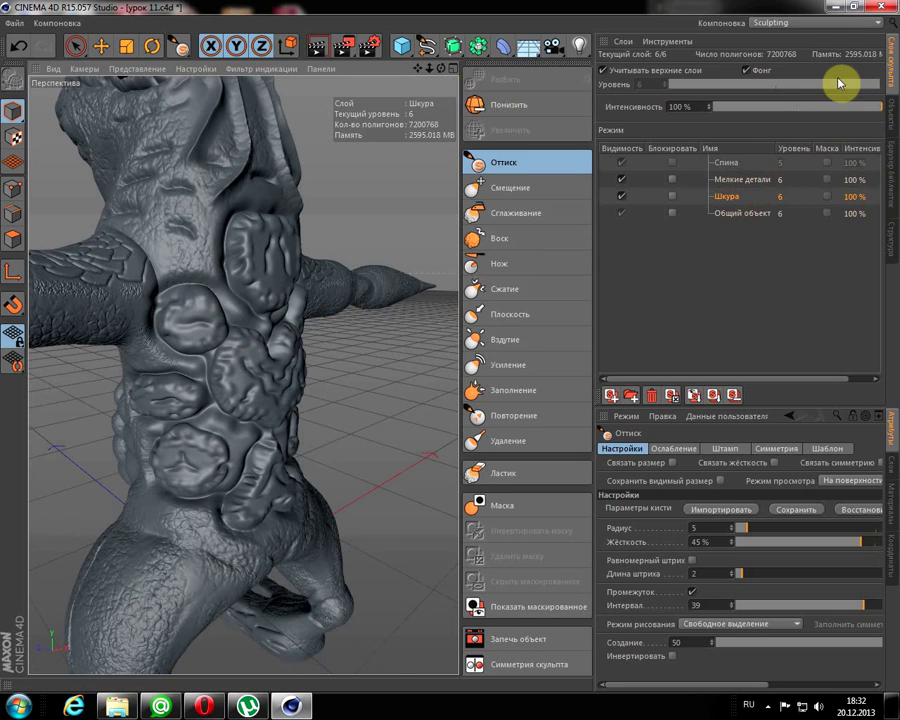
{"action": "left_click_drag", "start_coordinate": [863, 108], "coordinate": [857, 107]}
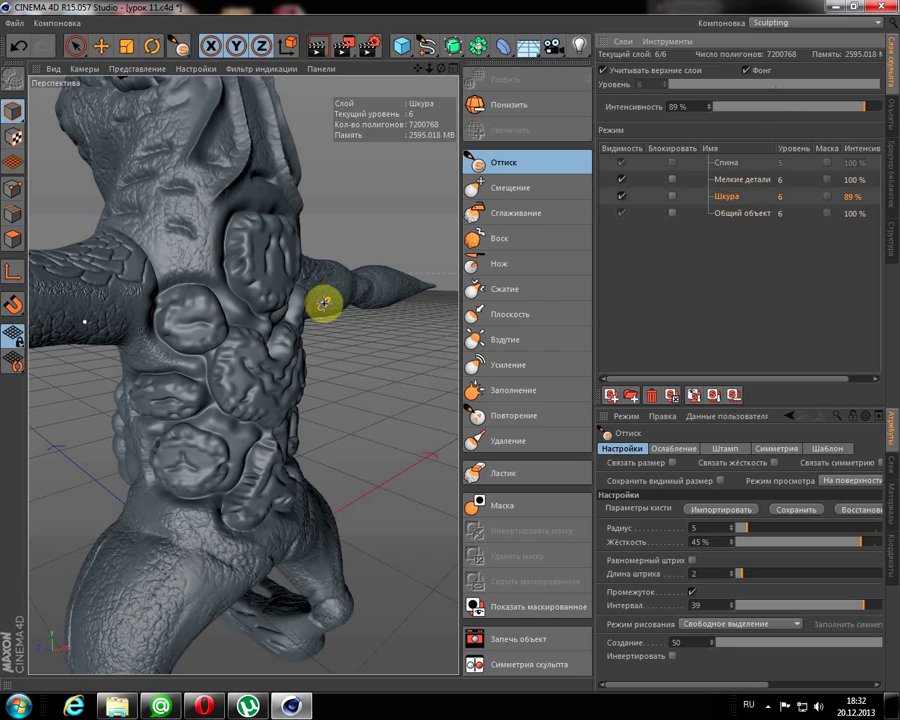
{"action": "left_click_drag", "start_coordinate": [442, 68], "coordinate": [497, 8]}
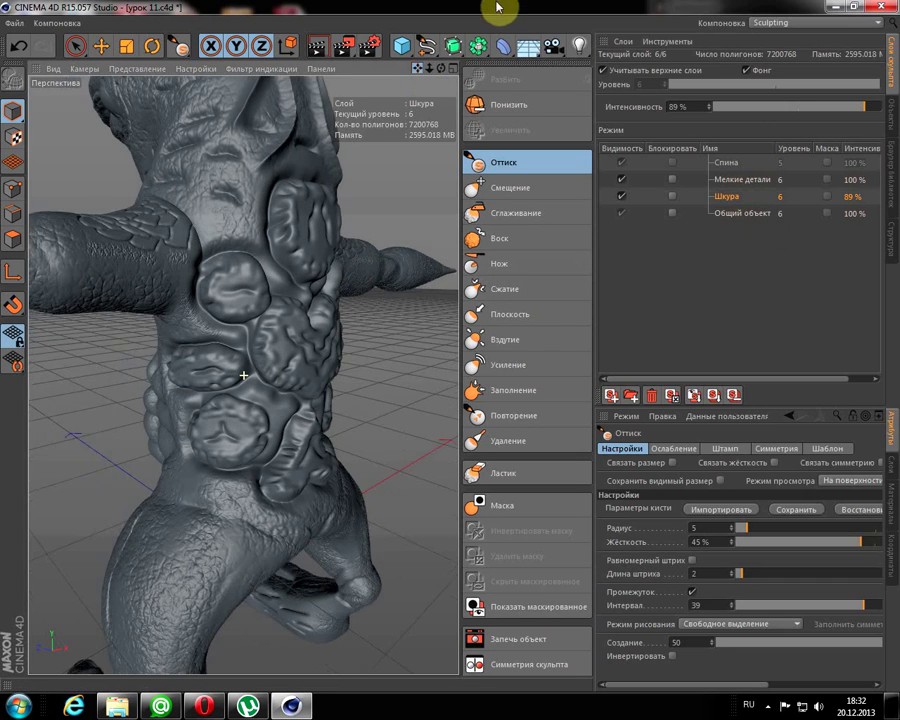
{"action": "scroll", "coordinate": [196, 464], "scroll_direction": "up", "scroll_amount": 1}
{"action": "scroll", "coordinate": [208, 530], "scroll_direction": "up", "scroll_amount": 1}
{"action": "scroll", "coordinate": [224, 528], "scroll_direction": "up", "scroll_amount": 1}
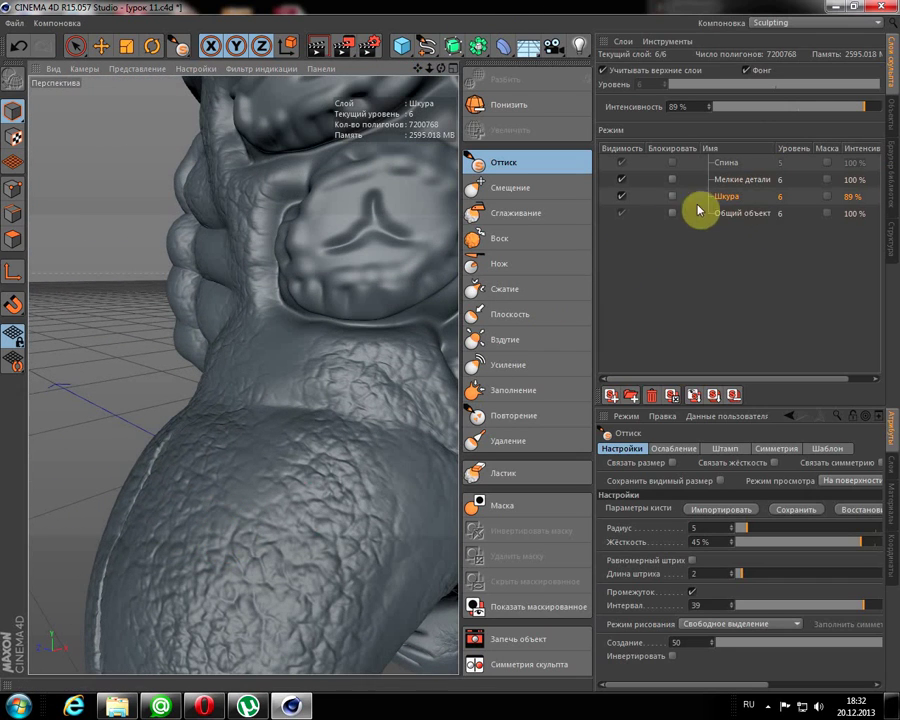
- Reduce the Шкура layer intensity further, then raise it back up
{"action": "left_click", "coordinate": [853, 107]}
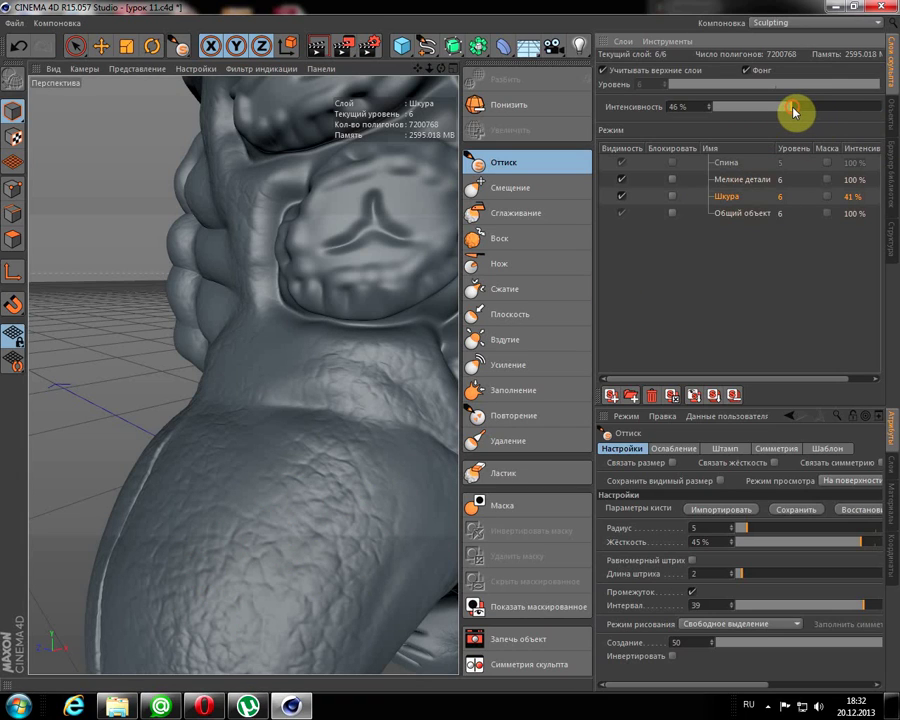
{"action": "left_click_drag", "start_coordinate": [795, 112], "coordinate": [834, 107]}
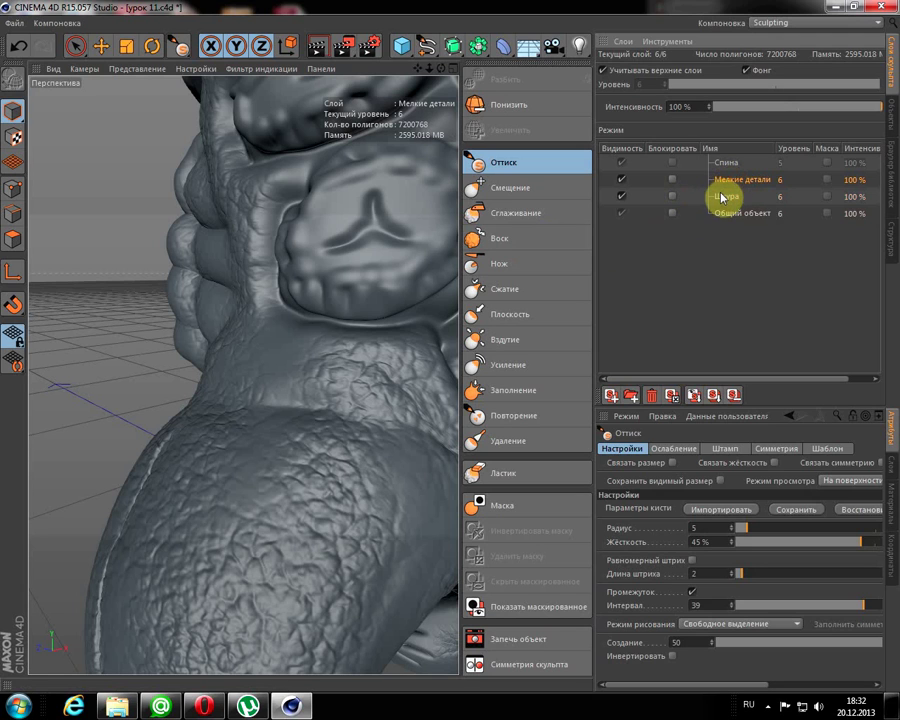
{"action": "scroll", "coordinate": [363, 282], "scroll_direction": "down", "scroll_amount": 3}
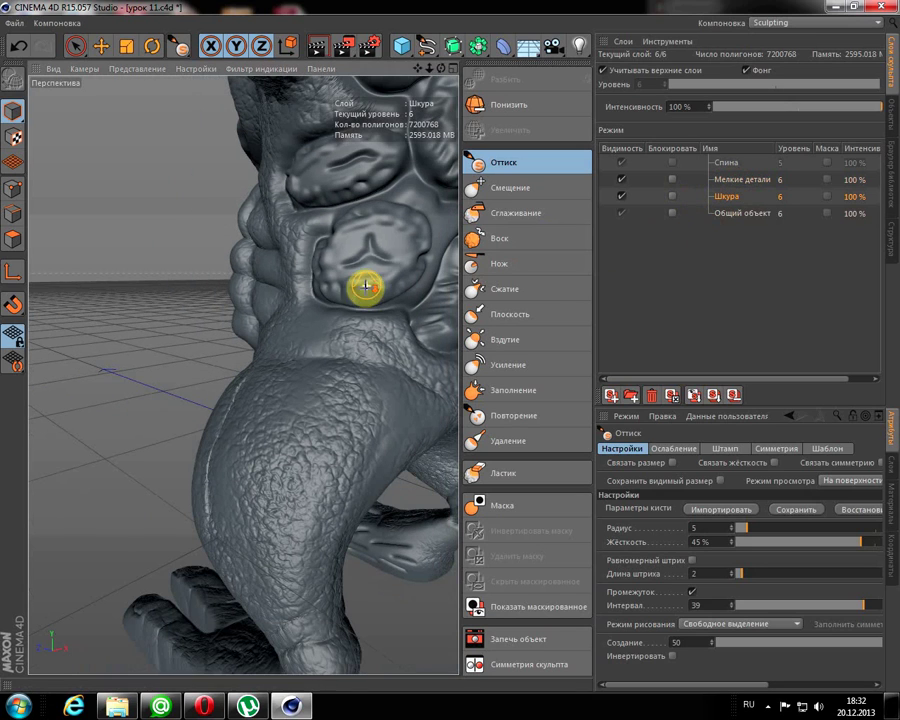
{"action": "left_click_drag", "start_coordinate": [412, 76], "coordinate": [276, 262], "text": "alt"}
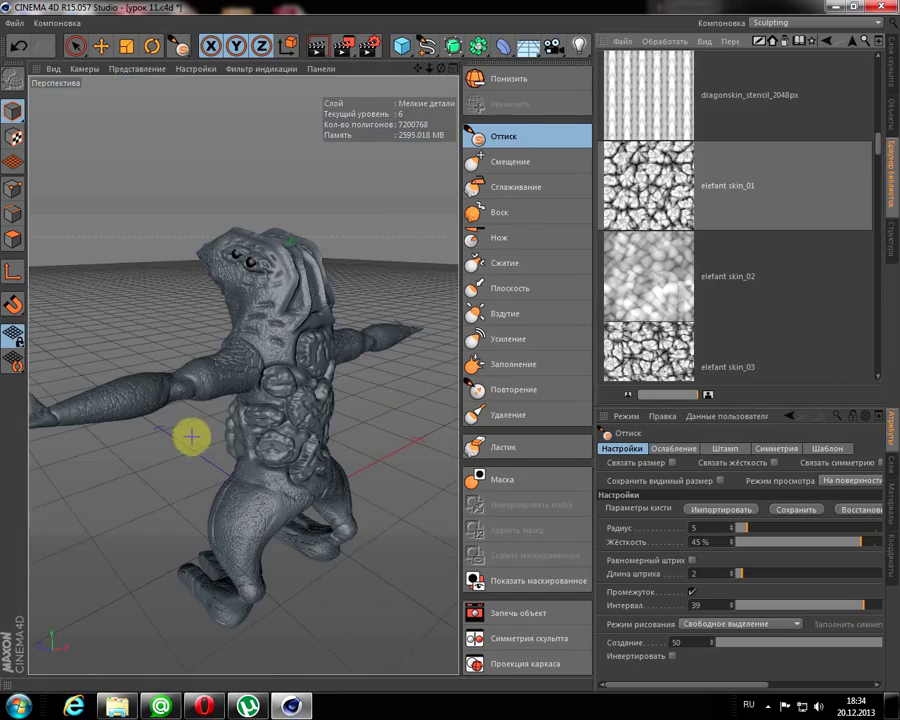
{"action": "right_click_drag", "start_coordinate": [191, 436], "coordinate": [394, 414], "text": "alt"}
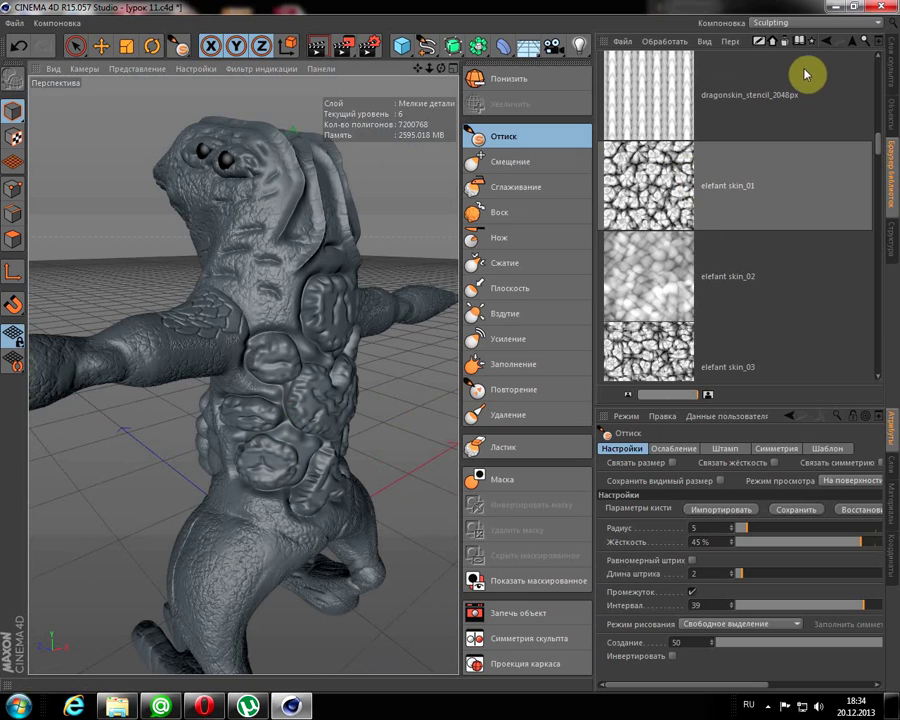
- Open the Fabrics folder in the content library and browse its textures
{"action": "left_click", "coordinate": [826, 44]}
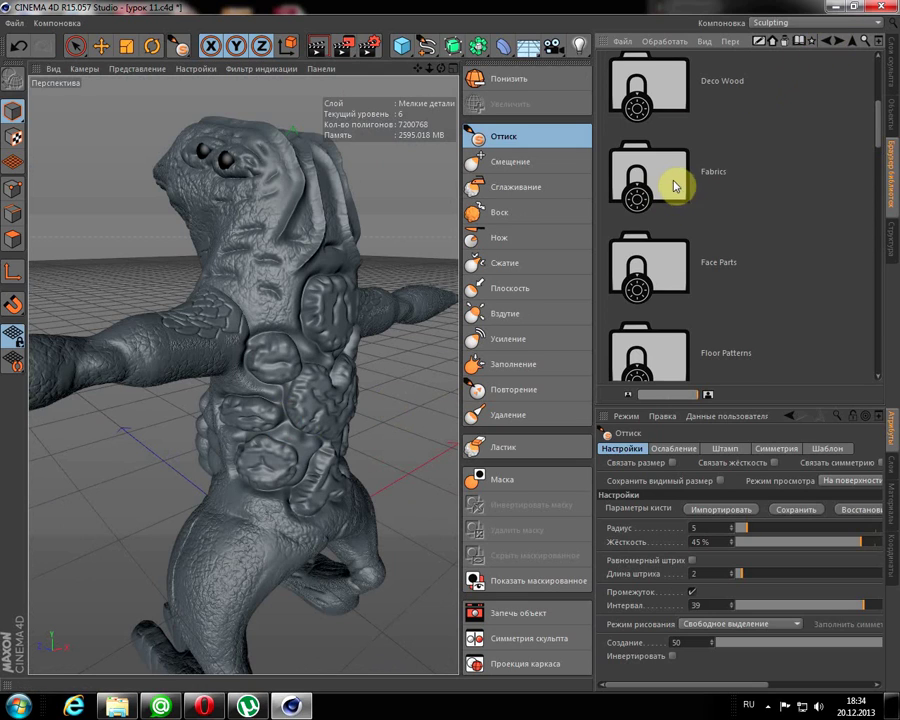
{"action": "double_click", "coordinate": [675, 185]}
{"action": "scroll", "coordinate": [666, 286], "scroll_direction": "down", "scroll_amount": 3}
{"action": "scroll", "coordinate": [668, 300], "scroll_direction": "down", "scroll_amount": 1}
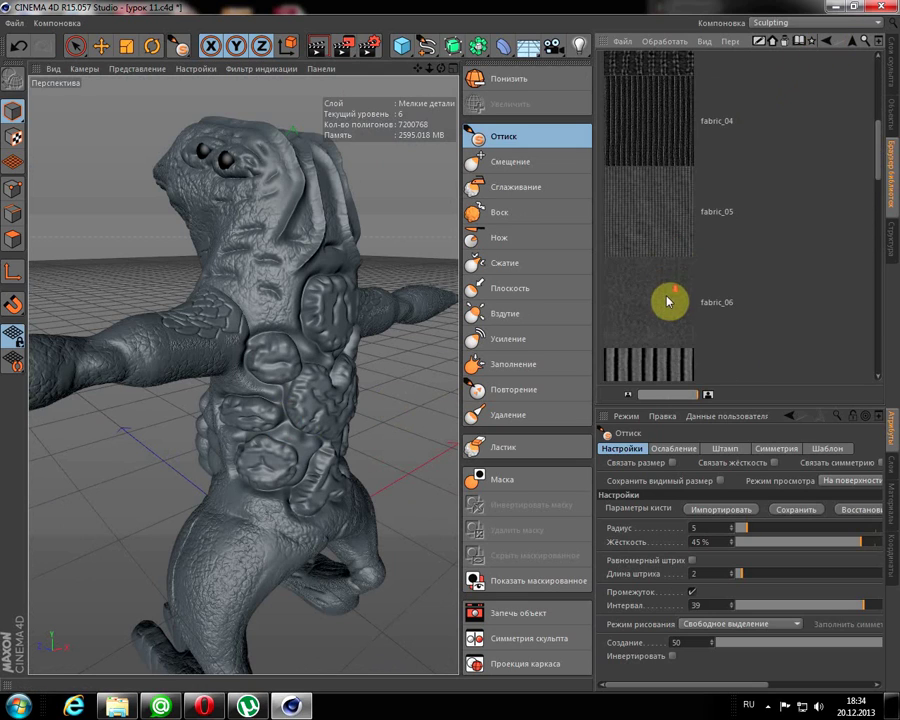
{"action": "scroll", "coordinate": [668, 300], "scroll_direction": "down", "scroll_amount": 5}
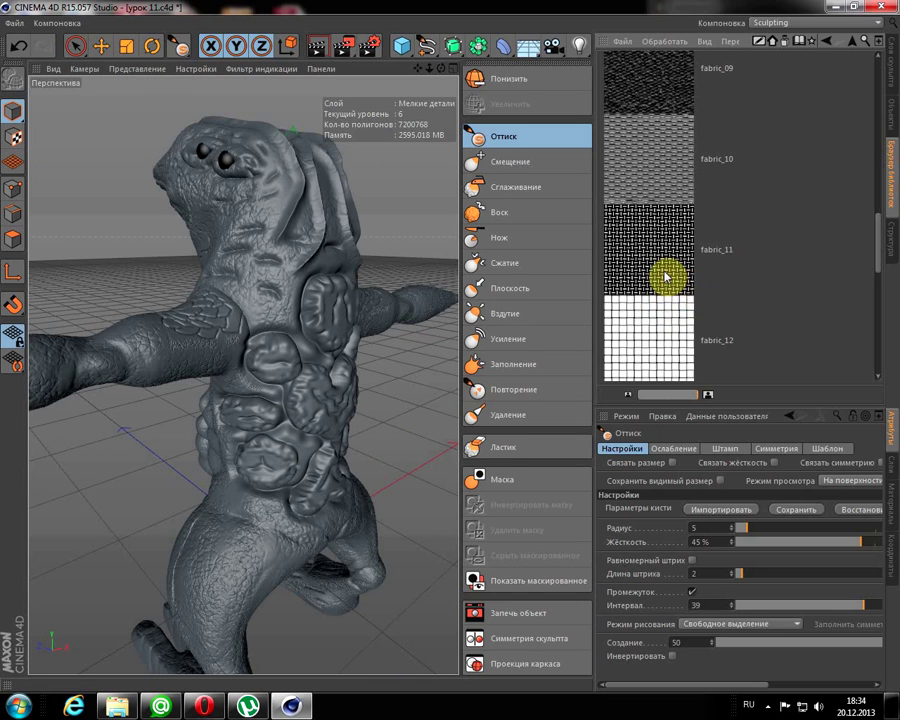
{"action": "scroll", "coordinate": [645, 244], "scroll_direction": "down", "scroll_amount": 4}
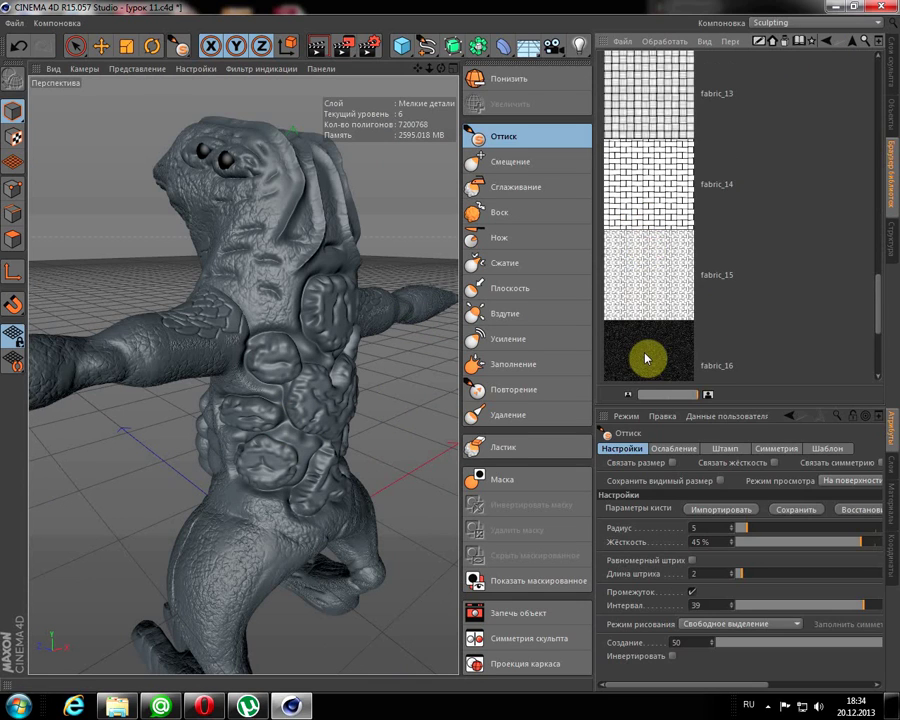
{"action": "scroll", "coordinate": [646, 358], "scroll_direction": "down", "scroll_amount": 2}
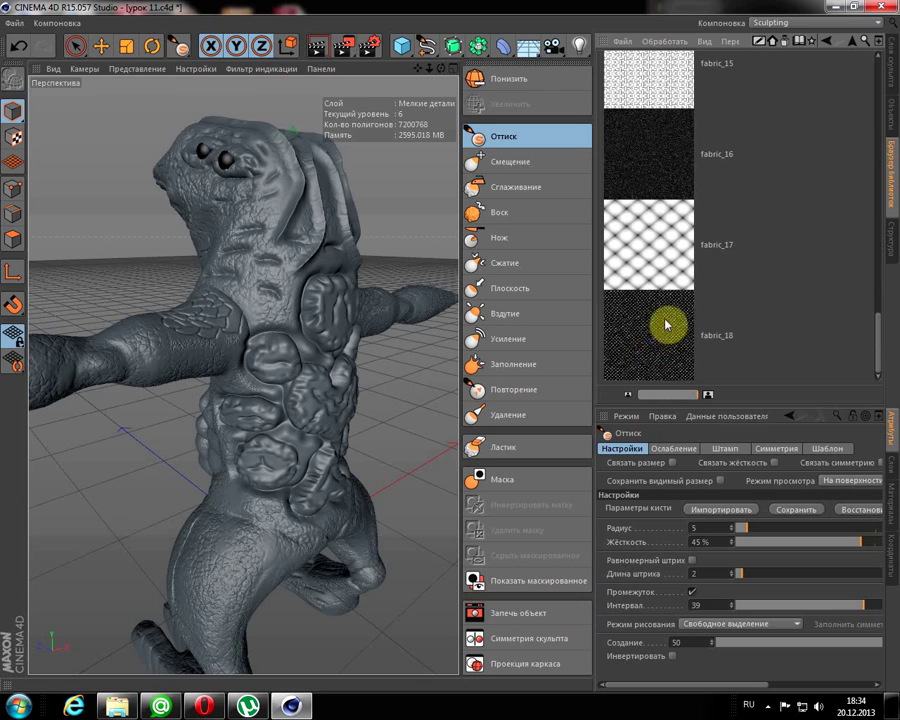
{"action": "scroll", "coordinate": [680, 306], "scroll_direction": "up", "scroll_amount": 4}
{"action": "scroll", "coordinate": [680, 320], "scroll_direction": "up", "scroll_amount": 5}
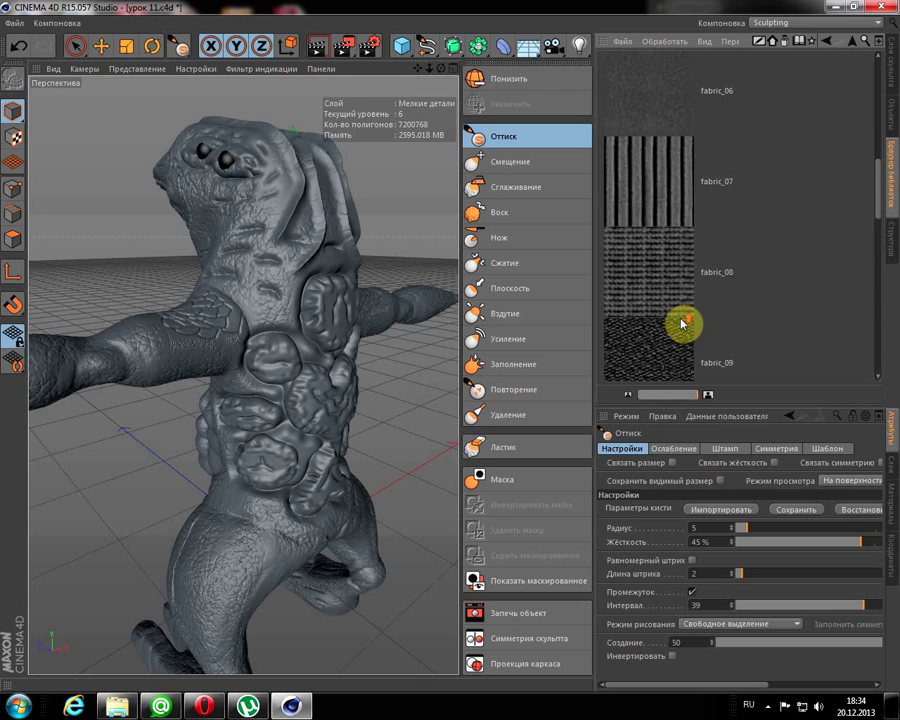
{"action": "scroll", "coordinate": [695, 305], "scroll_direction": "up", "scroll_amount": 4}
- Go back to the folder list showing Noise, Organic and Patterns
{"action": "left_click", "coordinate": [828, 42]}
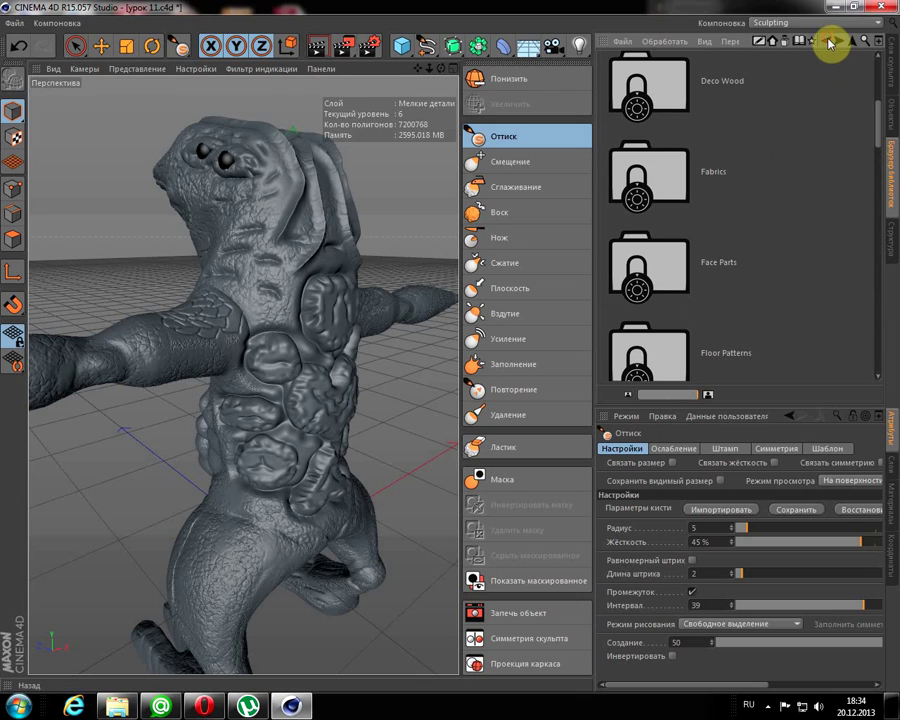
{"action": "scroll", "coordinate": [703, 267], "scroll_direction": "down", "scroll_amount": 5}
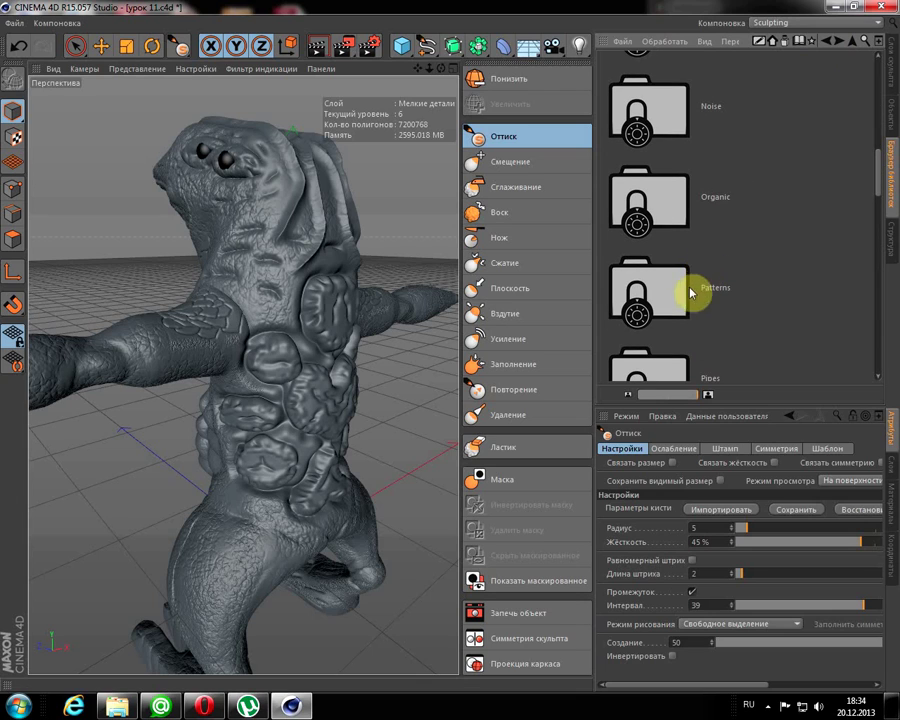
{"action": "mouse_move", "coordinate": [447, 79]}
{"action": "left_mouse_down"}
{"action": "mouse_move", "coordinate": [438, 70]}
{"action": "mouse_move", "coordinate": [580, 82]}
{"action": "mouse_move", "coordinate": [757, 56]}
{"action": "left_mouse_up"}
{"action": "scroll", "coordinate": [120, 319], "scroll_direction": "down", "scroll_amount": 3}
- Orbit to a frontal view and stamp extra detail onto the creature's face
{"action": "scroll", "coordinate": [130, 312], "scroll_direction": "down", "scroll_amount": 2}
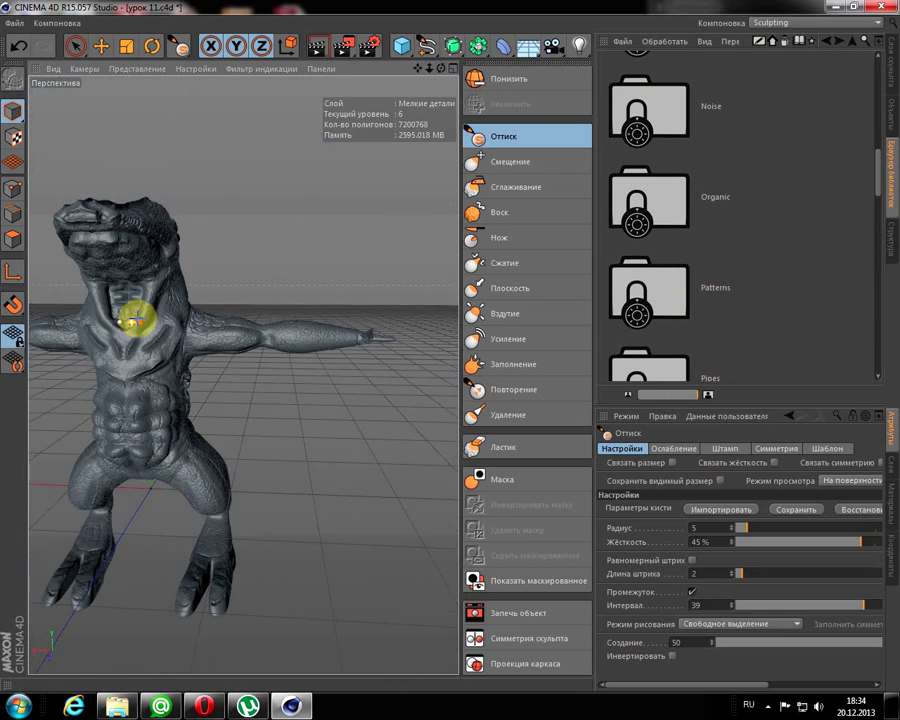
{"action": "left_click_drag", "start_coordinate": [418, 66], "coordinate": [498, 96]}
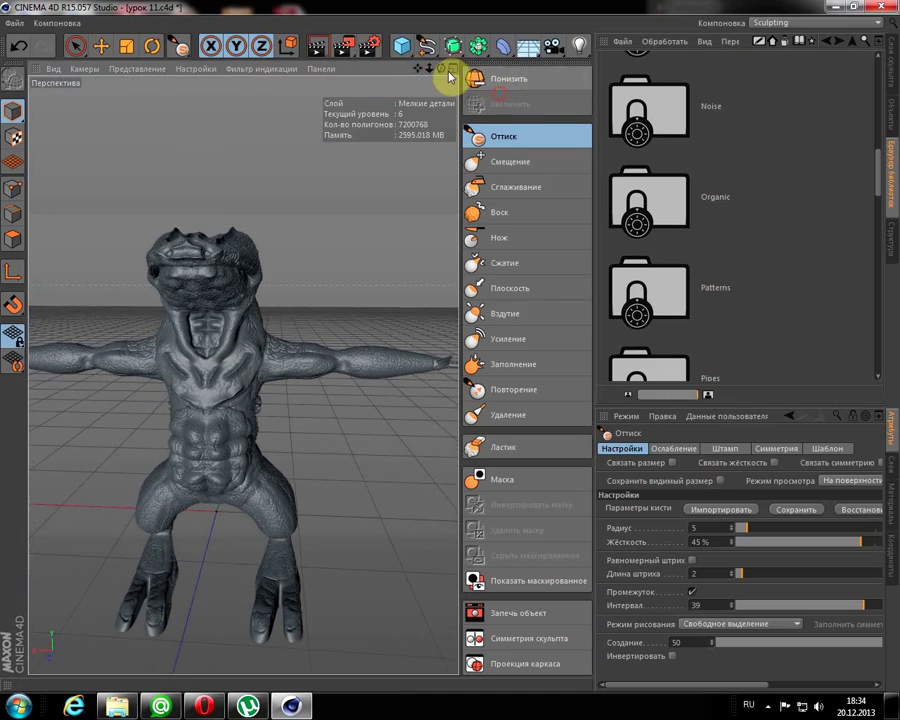
{"action": "mouse_move", "coordinate": [442, 72]}
{"action": "left_mouse_down"}
{"action": "mouse_move", "coordinate": [397, 128]}
{"action": "mouse_move", "coordinate": [185, 112]}
{"action": "mouse_move", "coordinate": [36, 84]}
{"action": "mouse_move", "coordinate": [57, 88]}
{"action": "left_mouse_up"}
{"action": "mouse_move", "coordinate": [150, 103]}
{"action": "left_mouse_down", "text": "alt"}
{"action": "mouse_move", "coordinate": [390, 100]}
{"action": "mouse_move", "coordinate": [427, 90]}
{"action": "left_mouse_up", "text": "alt"}
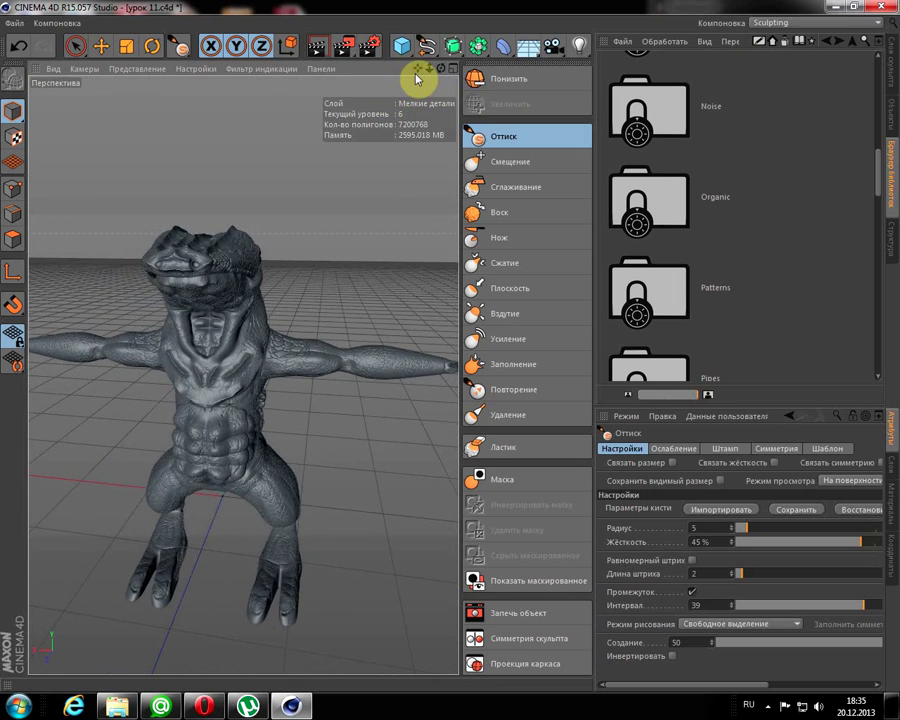
{"action": "left_click_drag", "start_coordinate": [418, 77], "coordinate": [473, 75]}
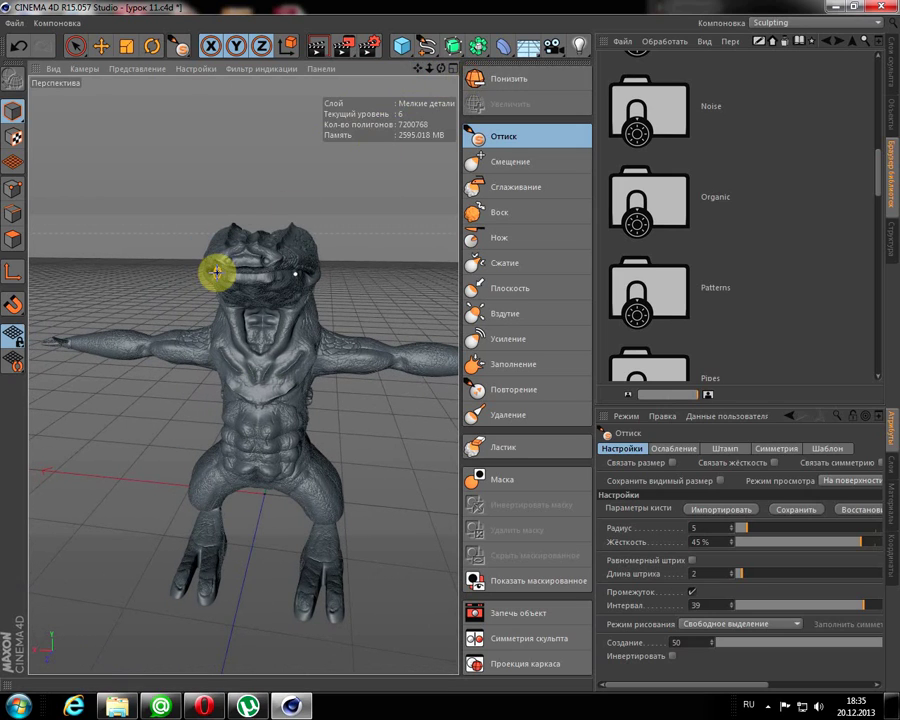
{"action": "left_click_drag", "start_coordinate": [216, 270], "coordinate": [240, 296]}
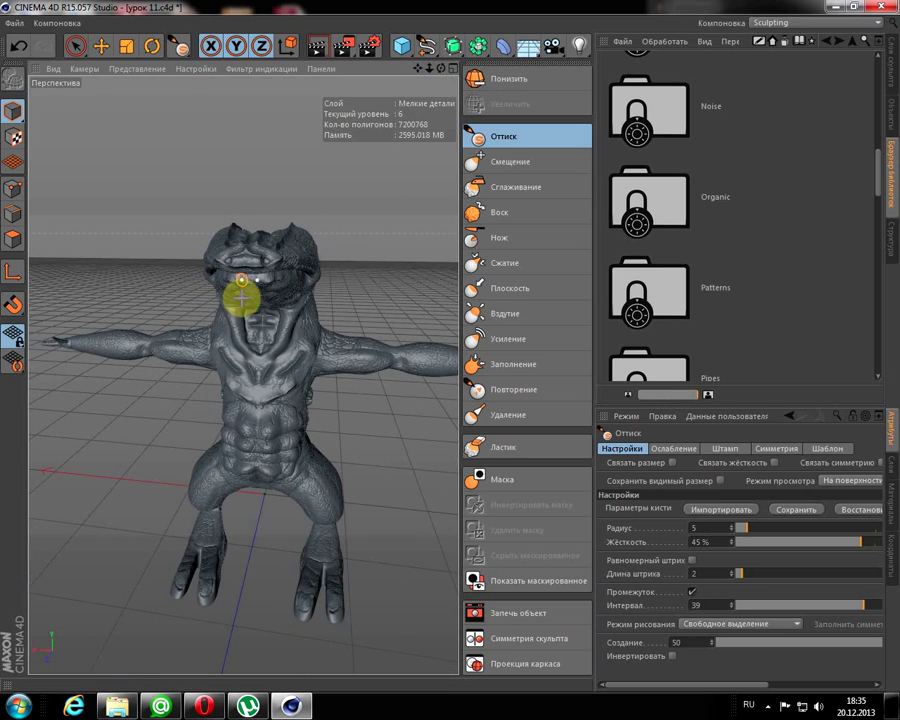